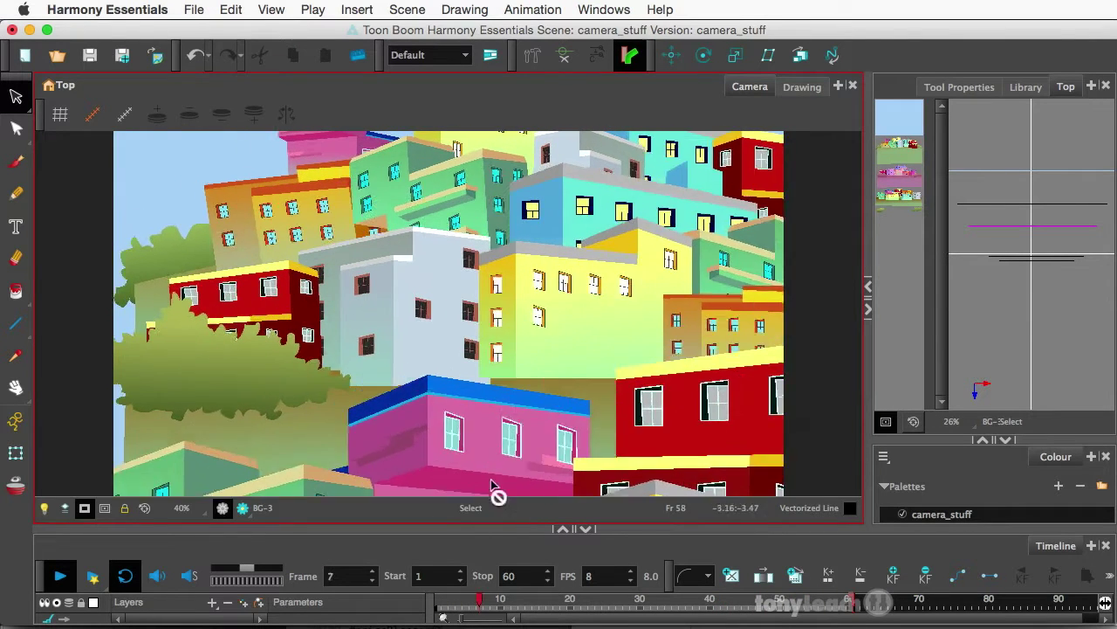
Stop the push-in playback, enlarge the Timeline panel, and scrub the playhead back to frame 1.
{"action": "left_click", "coordinate": [60, 577]}
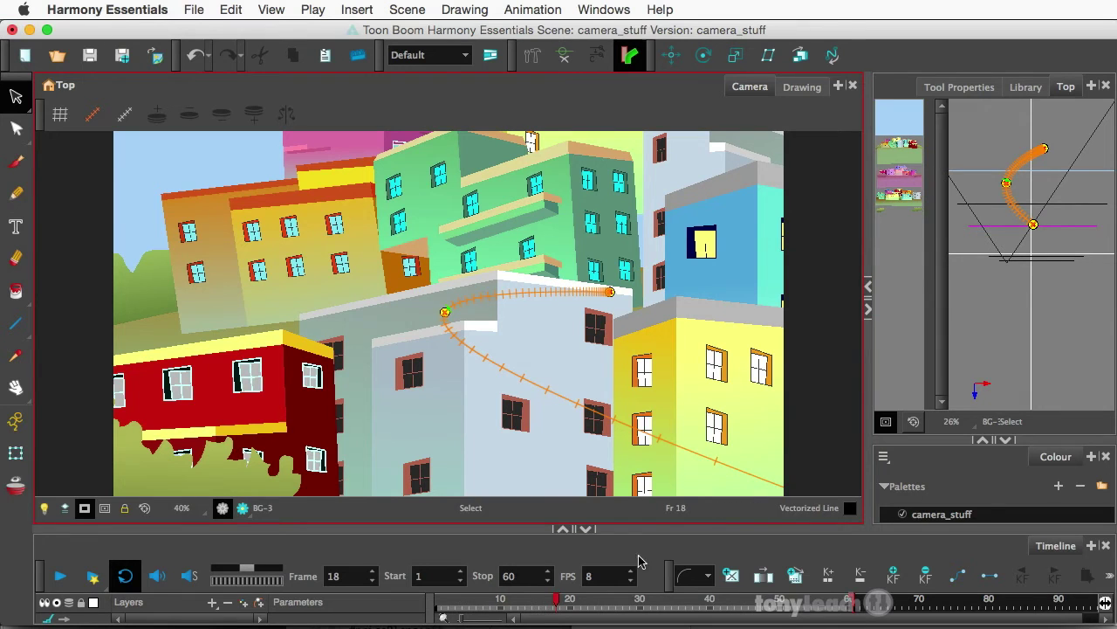
{"action": "left_click", "coordinate": [601, 578]}
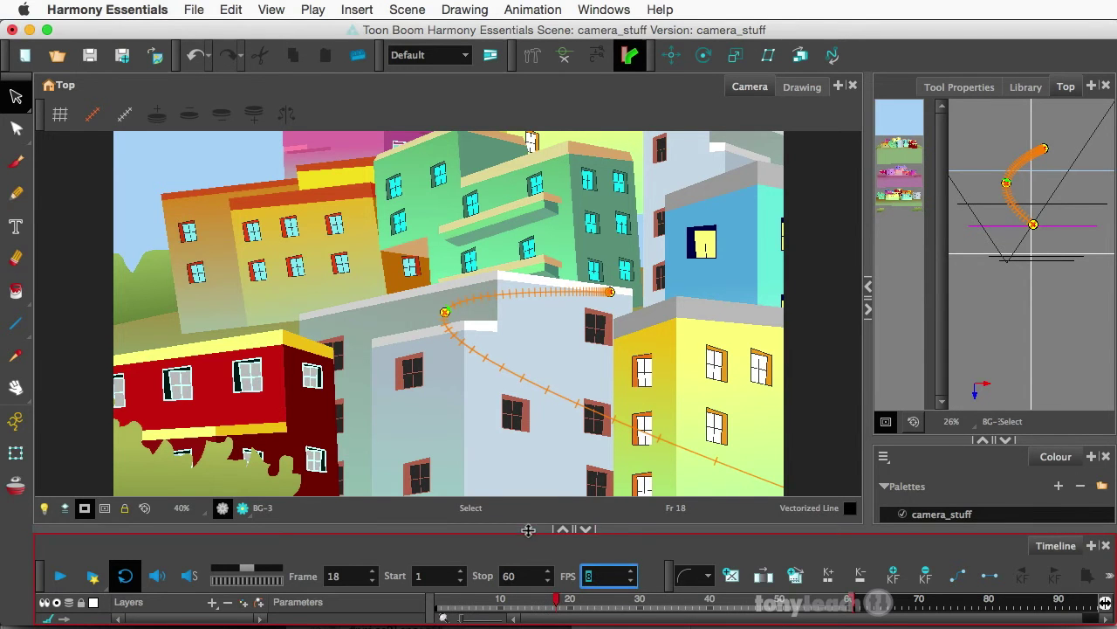
{"action": "left_click_drag", "start_coordinate": [526, 531], "coordinate": [511, 444]}
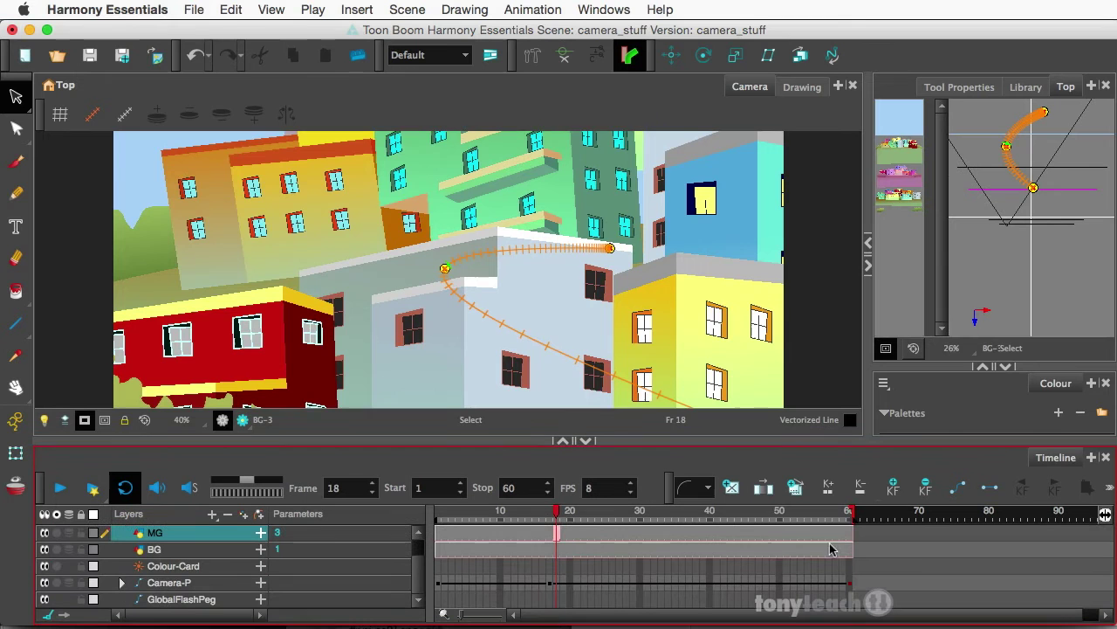
{"action": "left_click_drag", "start_coordinate": [837, 519], "coordinate": [429, 521]}
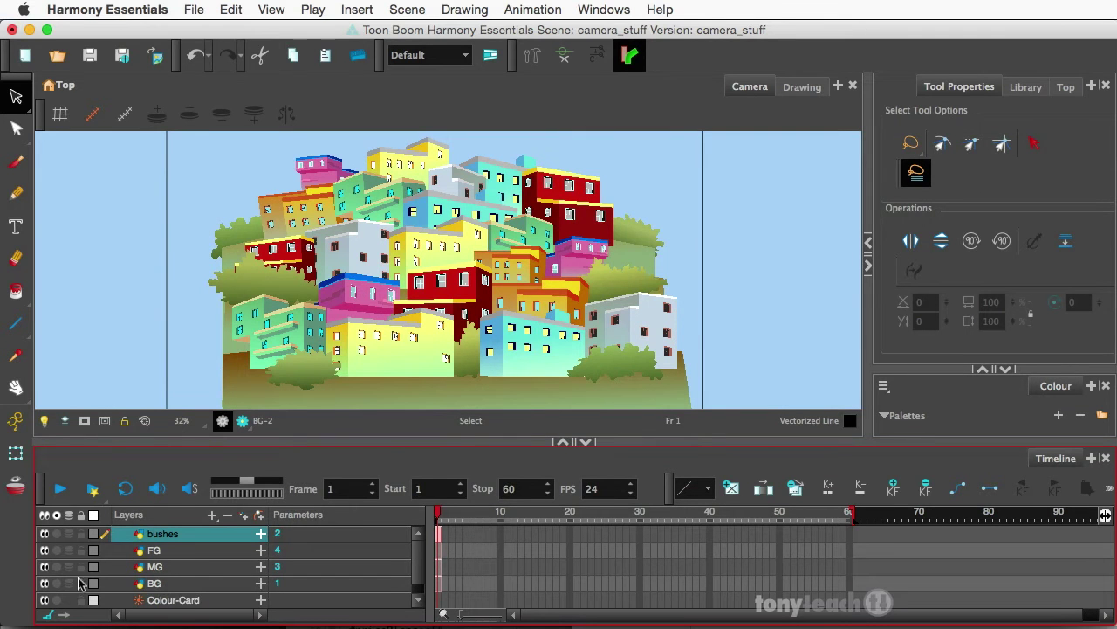
{"action": "left_click", "coordinate": [48, 585]}
{"action": "left_click", "coordinate": [47, 585]}
{"action": "left_click", "coordinate": [46, 568]}
{"action": "left_click", "coordinate": [46, 567]}
{"action": "left_click", "coordinate": [45, 551]}
{"action": "left_click", "coordinate": [45, 551]}
{"action": "left_click", "coordinate": [45, 550]}
{"action": "left_click", "coordinate": [45, 551]}
{"action": "left_click", "coordinate": [45, 534]}
{"action": "left_click", "coordinate": [46, 534]}
Switch the right panel to the Top view, glancing at the Windows menu without choosing anything.
{"action": "left_click", "coordinate": [1064, 87]}
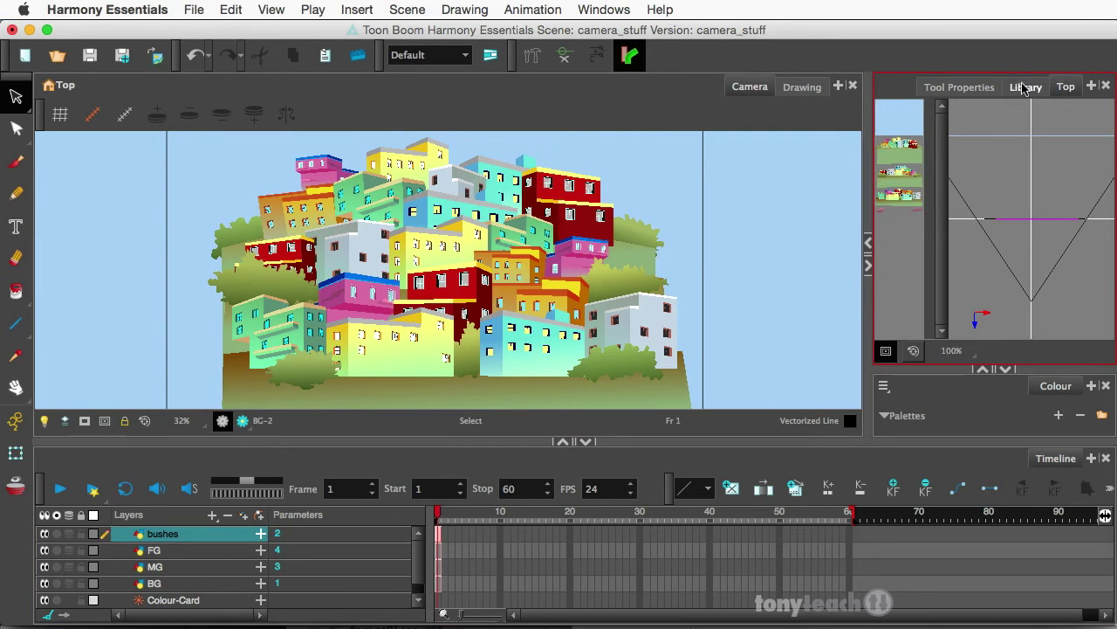
{"action": "left_click", "coordinate": [591, 9]}
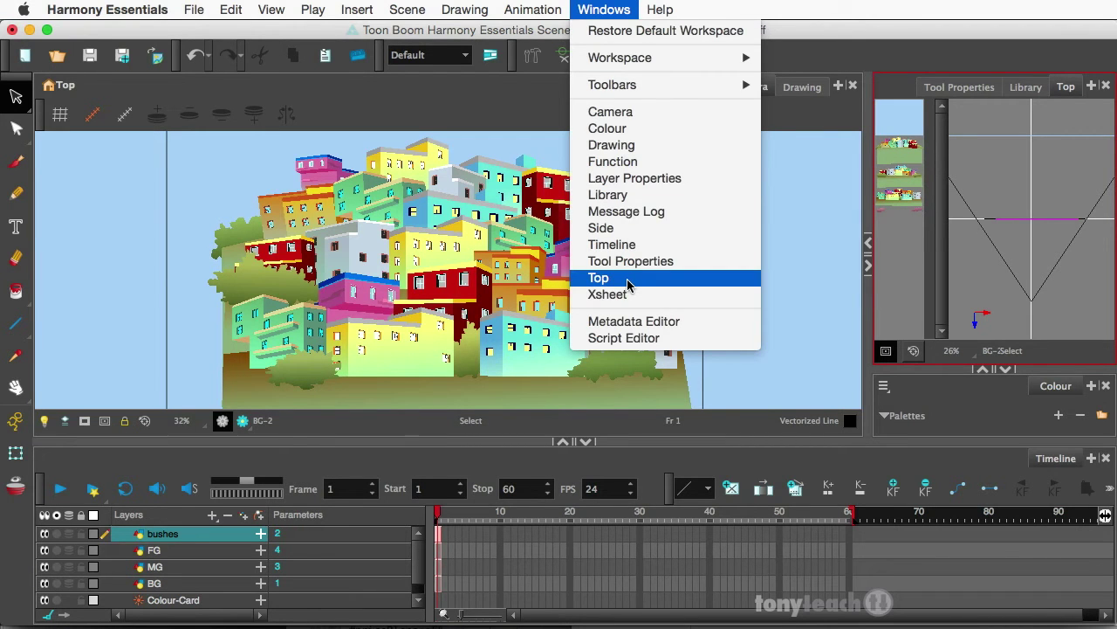
{"action": "key", "text": "Escape"}
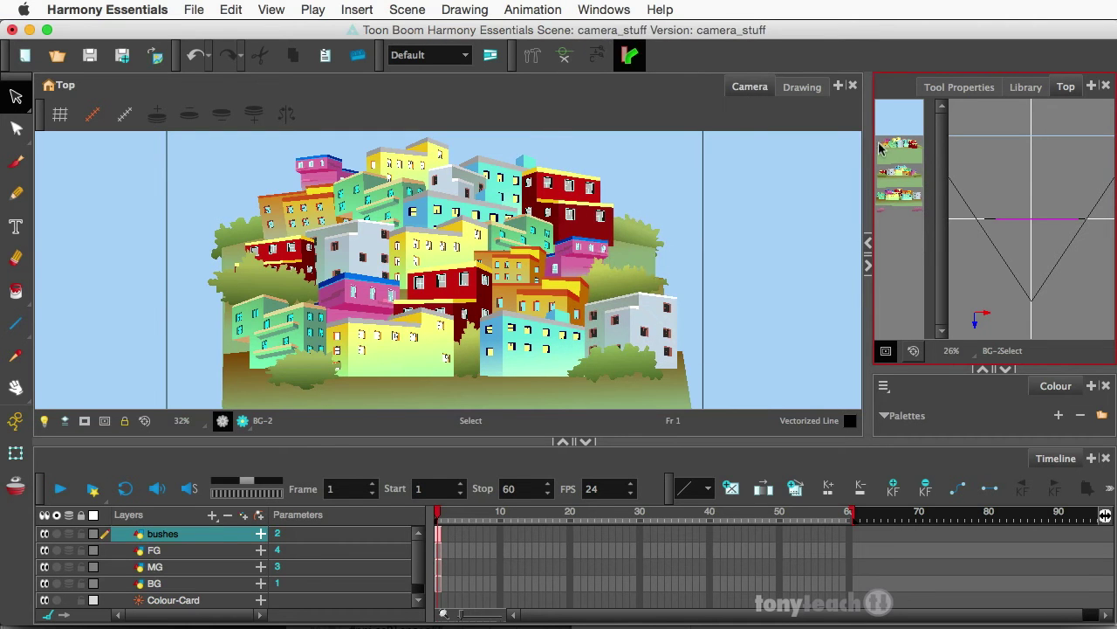
Select the Colour-Card, BG, MG and FG layers in turn in the Top view, ending on BG.
{"action": "left_click", "coordinate": [893, 126]}
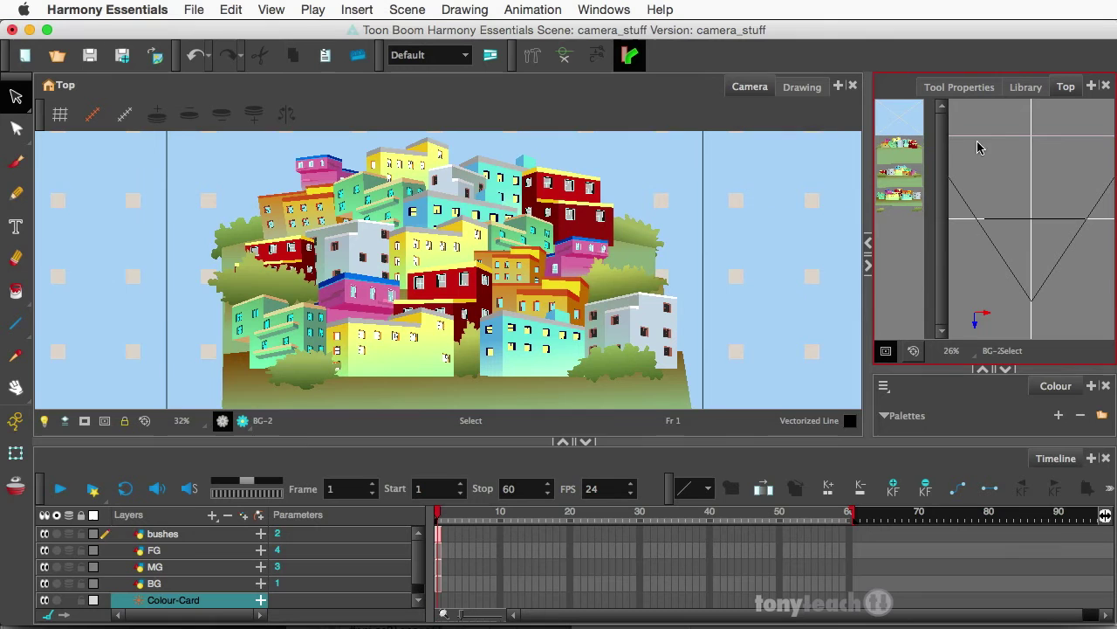
{"action": "left_click", "coordinate": [900, 148]}
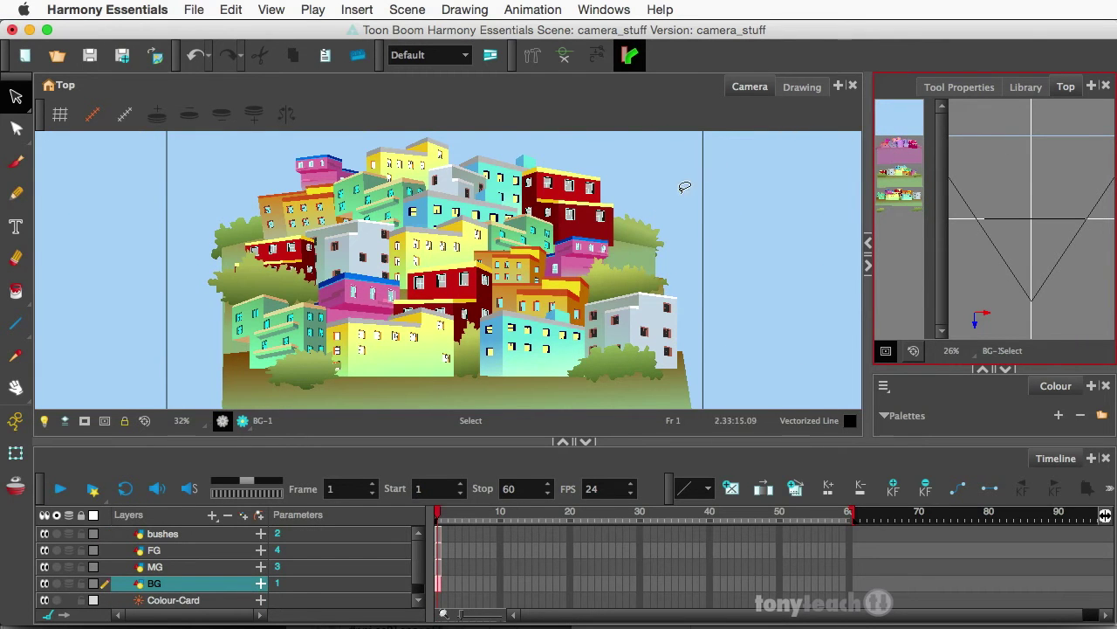
{"action": "left_click", "coordinate": [896, 178]}
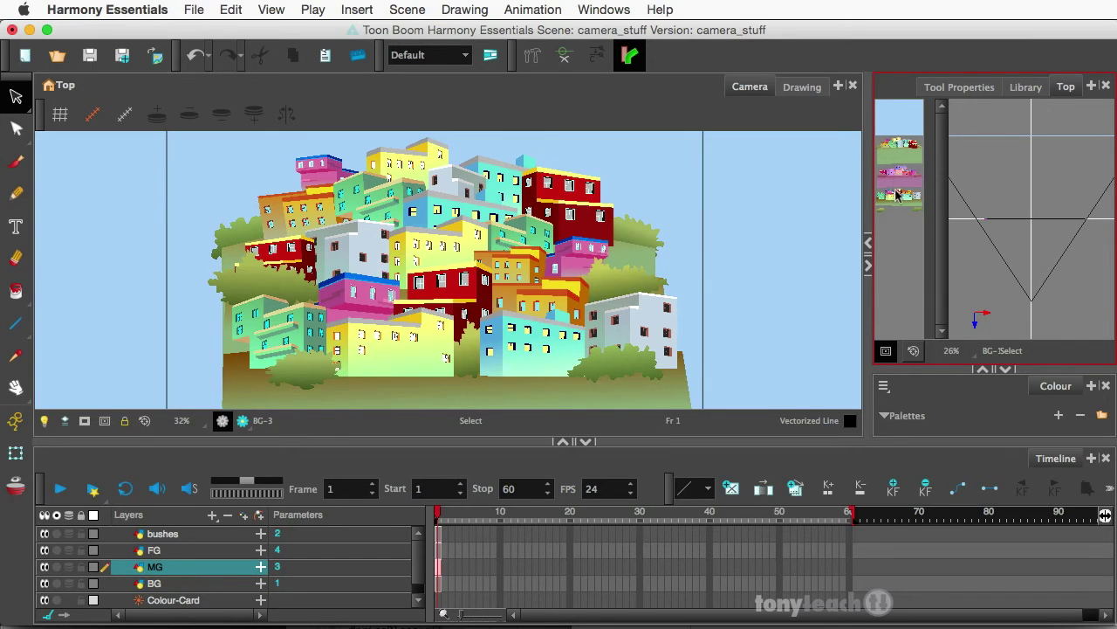
{"action": "left_click", "coordinate": [897, 197]}
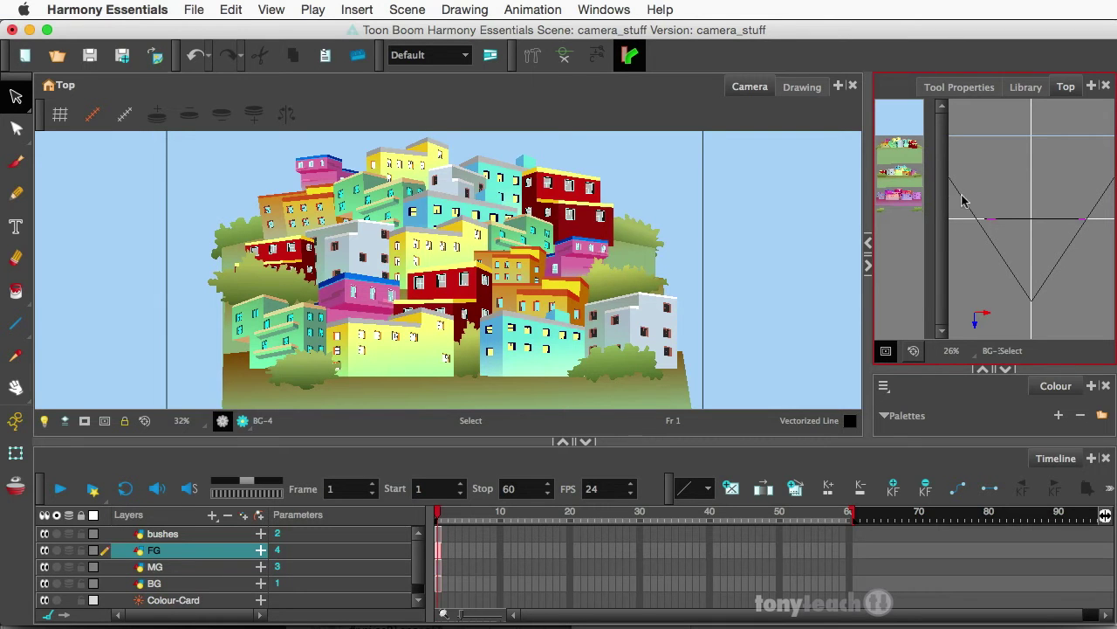
{"action": "left_click", "coordinate": [905, 159]}
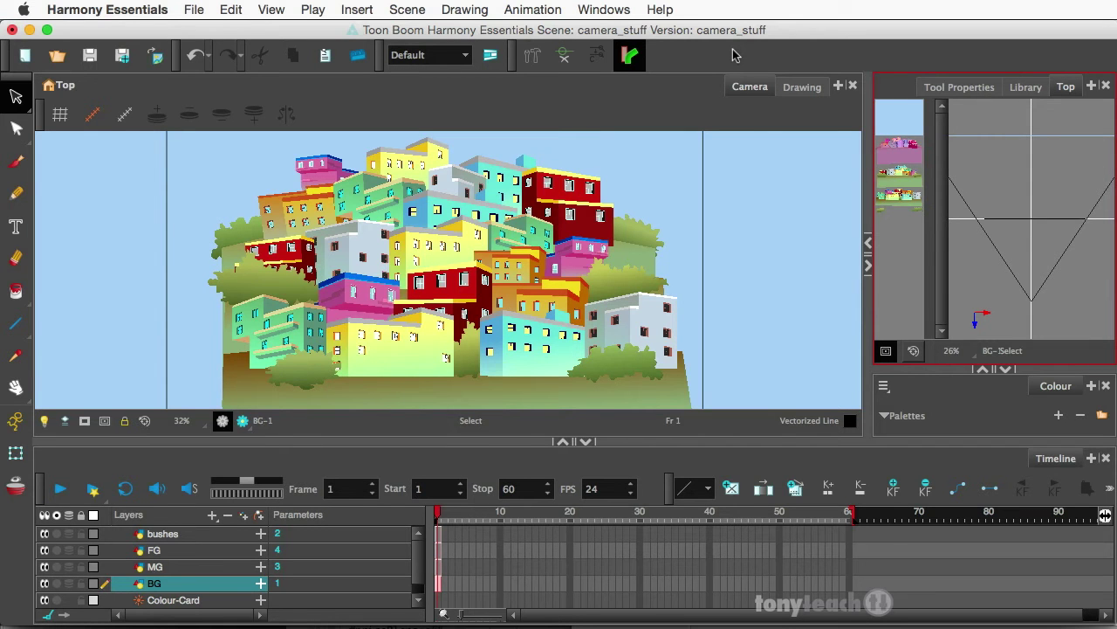
Enable the Advanced Animation toolbar and use Translate to push the BG layer back in depth.
{"action": "left_click", "coordinate": [599, 8]}
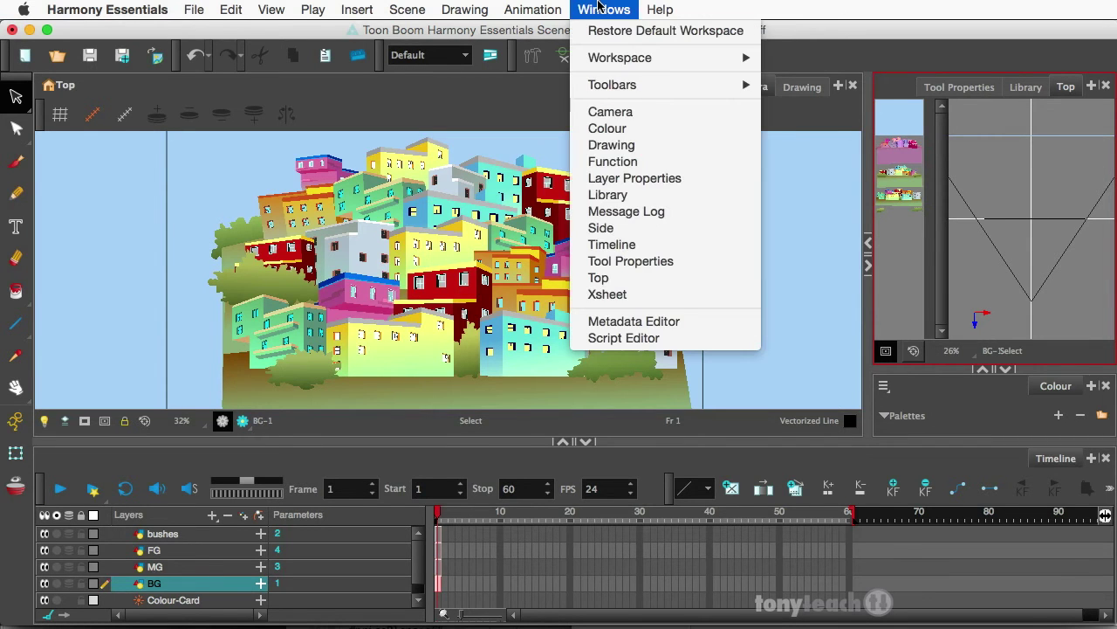
{"action": "mouse_move", "coordinate": [615, 84]}
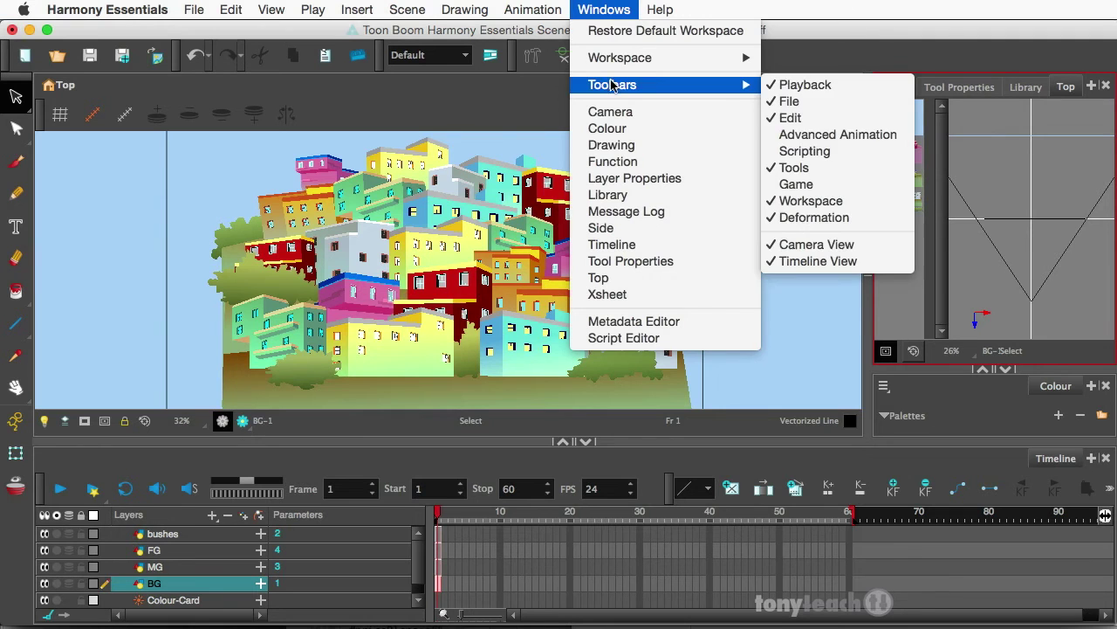
{"action": "left_click", "coordinate": [820, 136]}
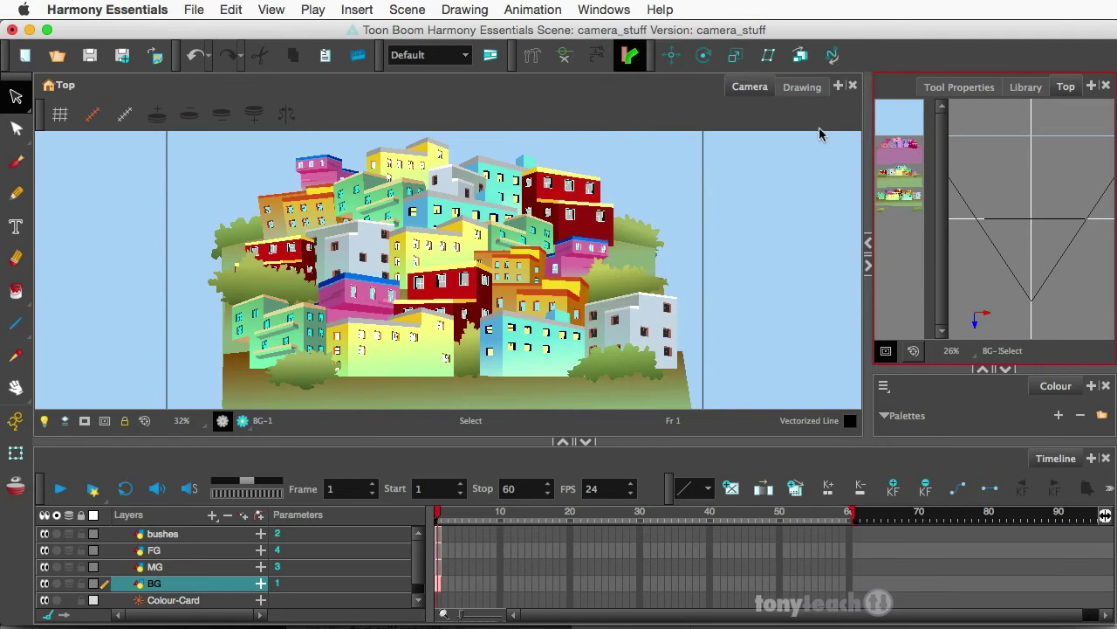
{"action": "left_click", "coordinate": [672, 56]}
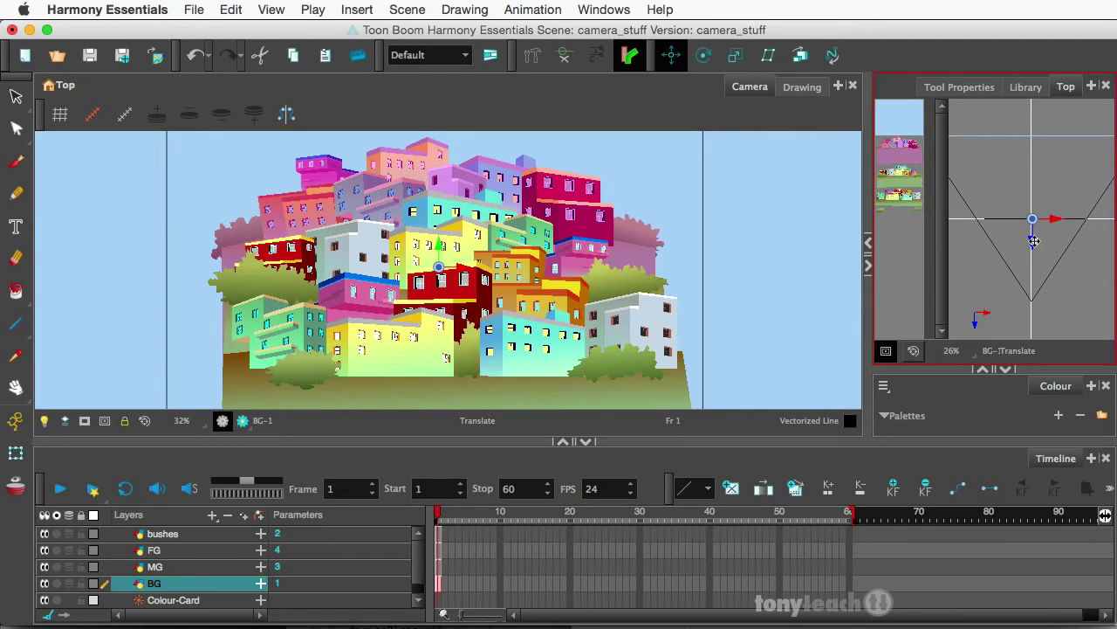
{"action": "left_click_drag", "start_coordinate": [1034, 241], "coordinate": [1028, 198]}
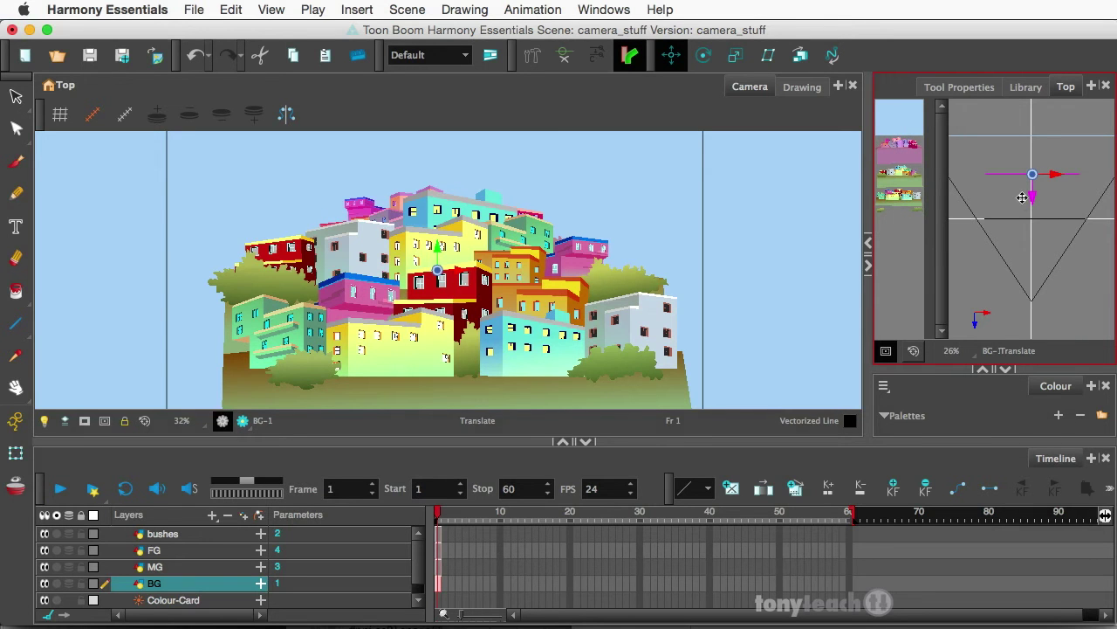
Undo the BG move, then push BG back in depth with the Maintain Size tool.
{"action": "key", "text": "super+z"}
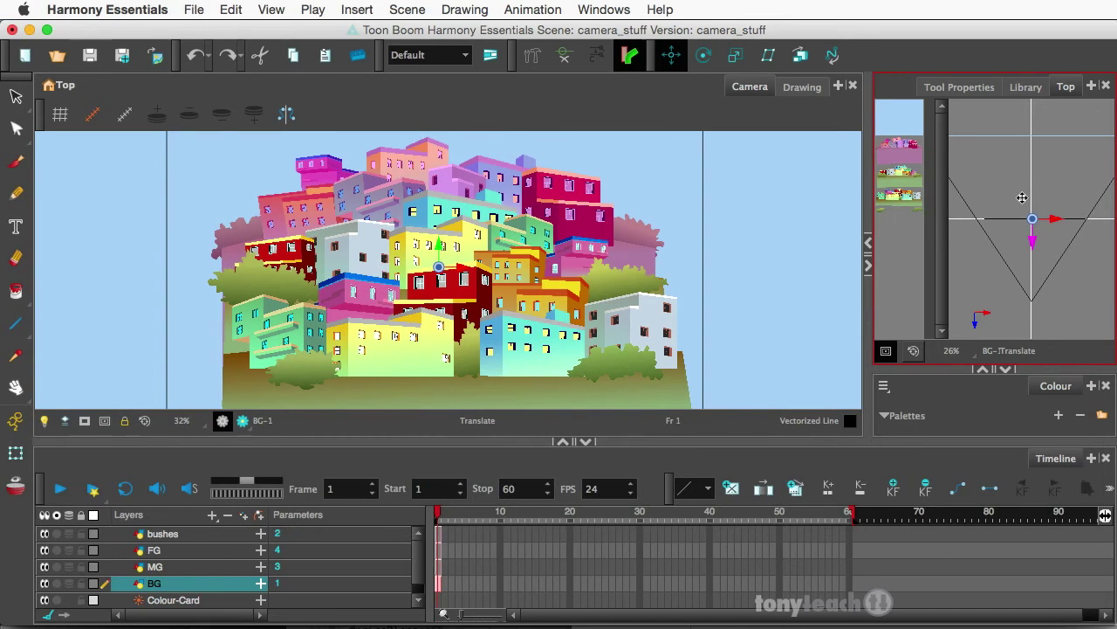
{"action": "left_click", "coordinate": [795, 56]}
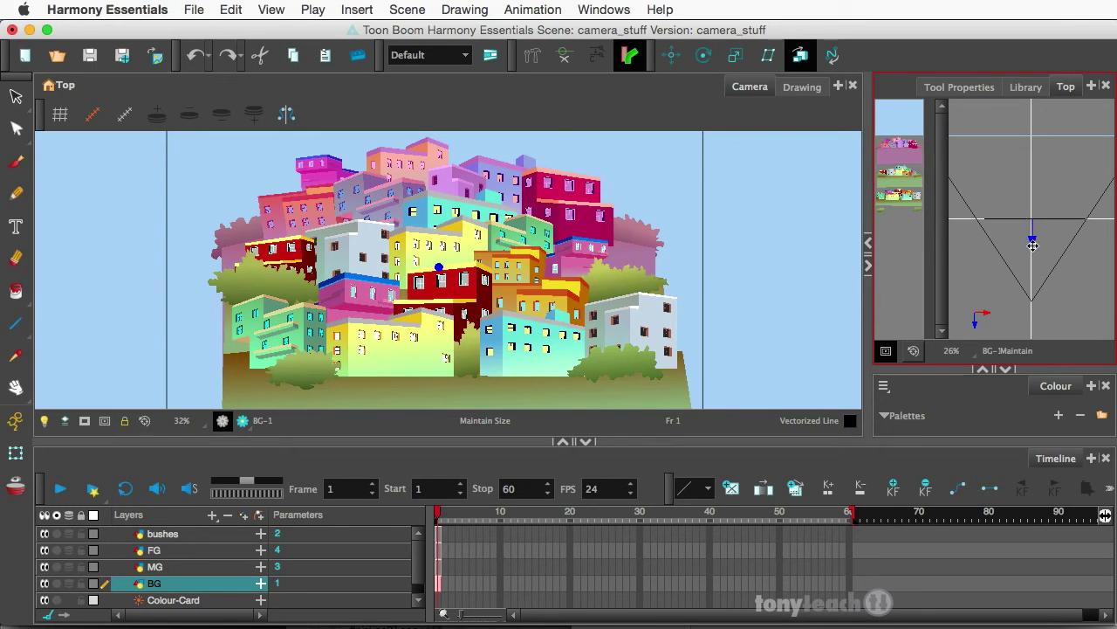
{"action": "left_click_drag", "start_coordinate": [1033, 246], "coordinate": [1025, 203]}
{"action": "left_click_drag", "start_coordinate": [1034, 196], "coordinate": [1033, 190]}
Move MG back in depth, select FG, and bring the bushes layer slightly closer to camera.
{"action": "left_click", "coordinate": [902, 185]}
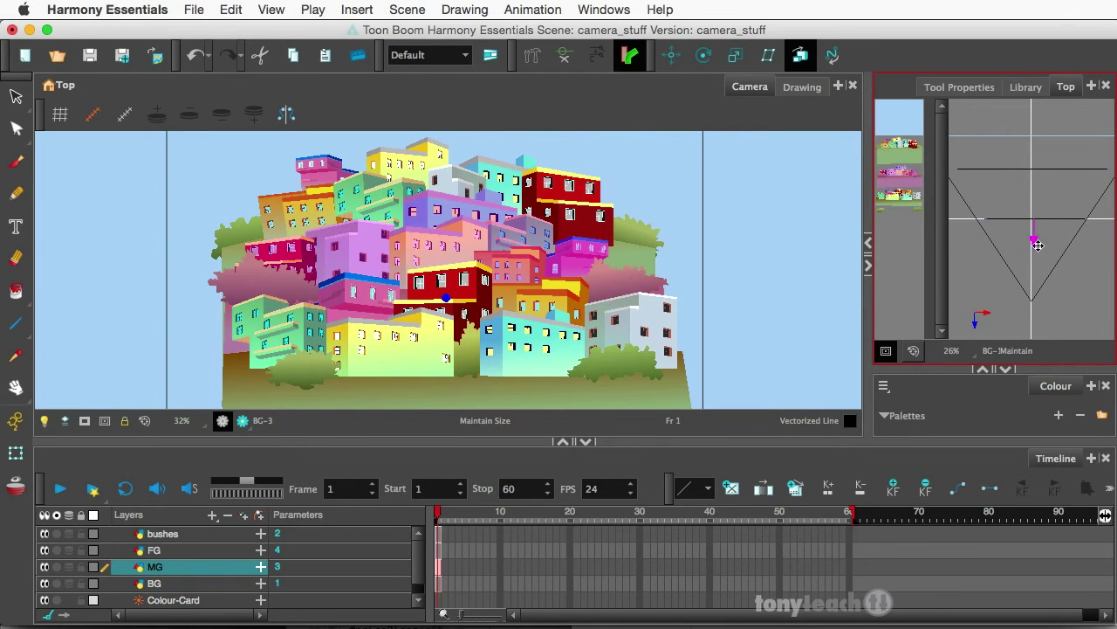
{"action": "left_click_drag", "start_coordinate": [1035, 240], "coordinate": [1033, 215]}
{"action": "left_click", "coordinate": [908, 201]}
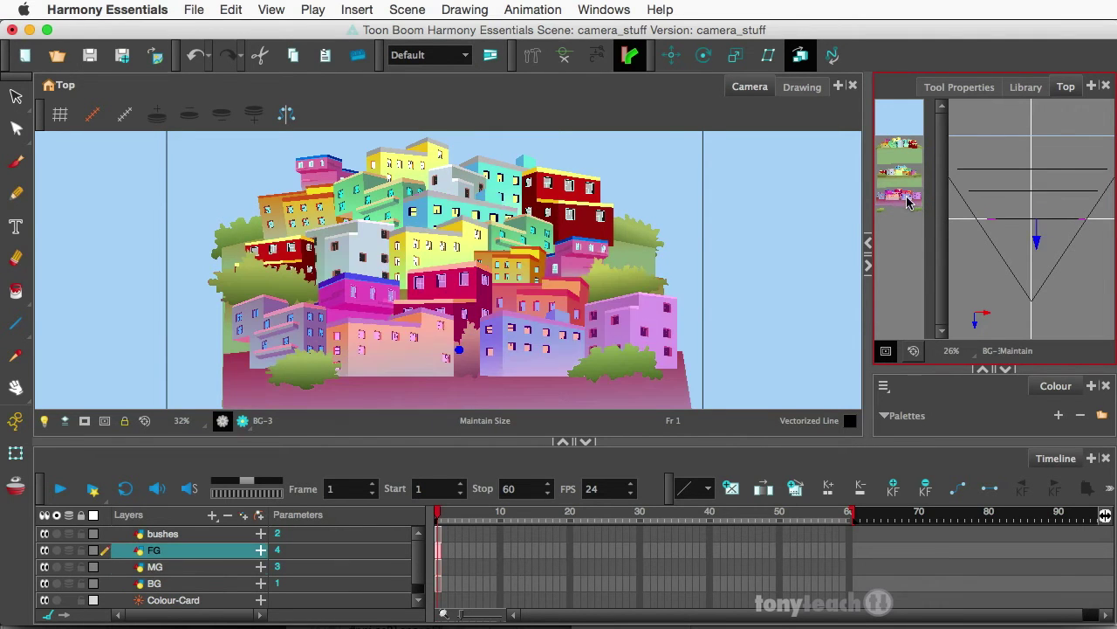
{"action": "left_click", "coordinate": [1037, 242]}
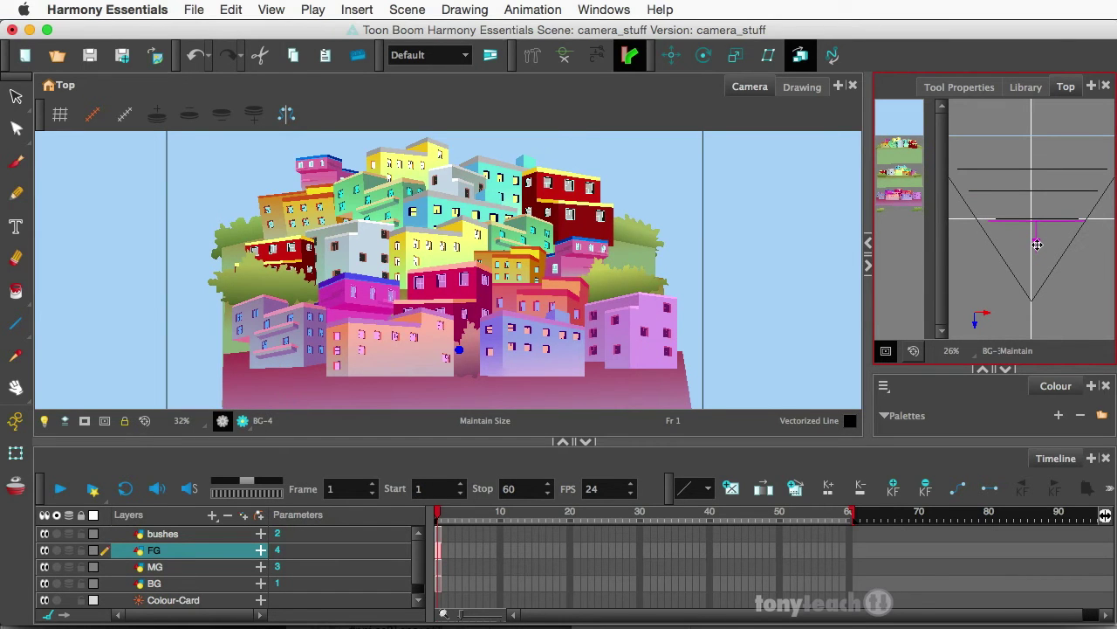
{"action": "left_click", "coordinate": [916, 199]}
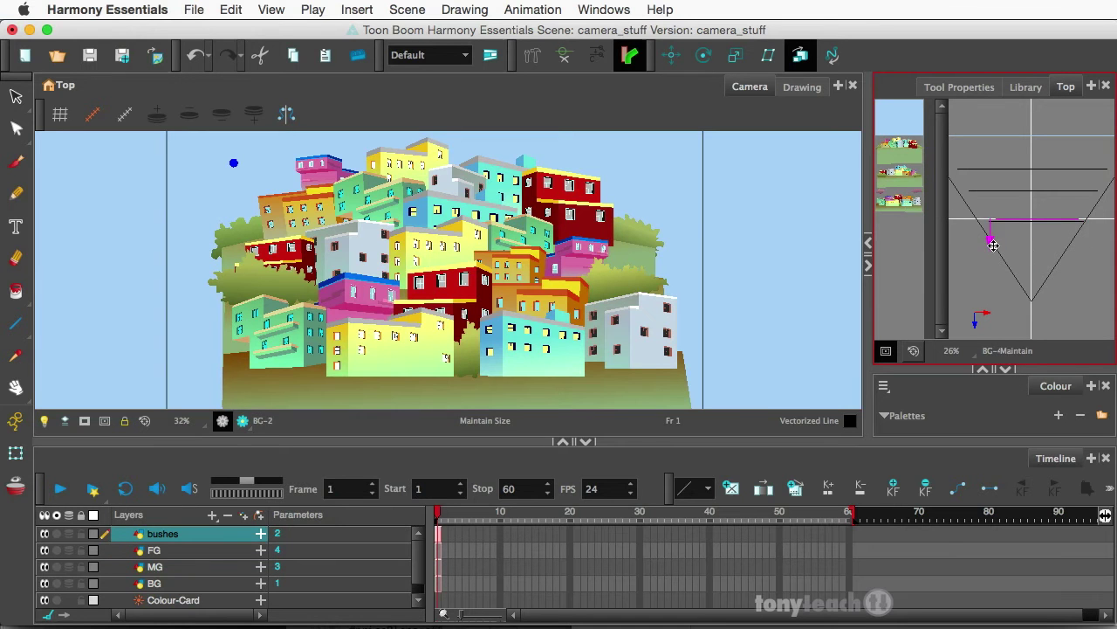
{"action": "left_click_drag", "start_coordinate": [991, 245], "coordinate": [992, 252]}
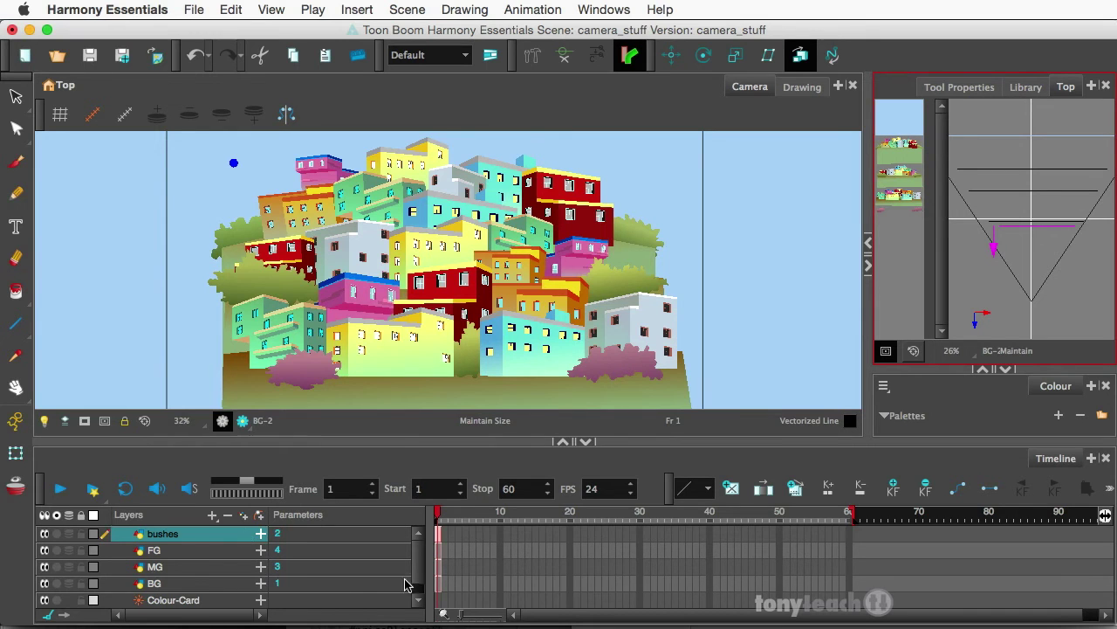
Add a new Camera layer from the Layers panel's add-layer list.
{"action": "scroll", "coordinate": [409, 585], "scroll_direction": "down", "scroll_amount": 1}
{"action": "left_click", "coordinate": [212, 515]}
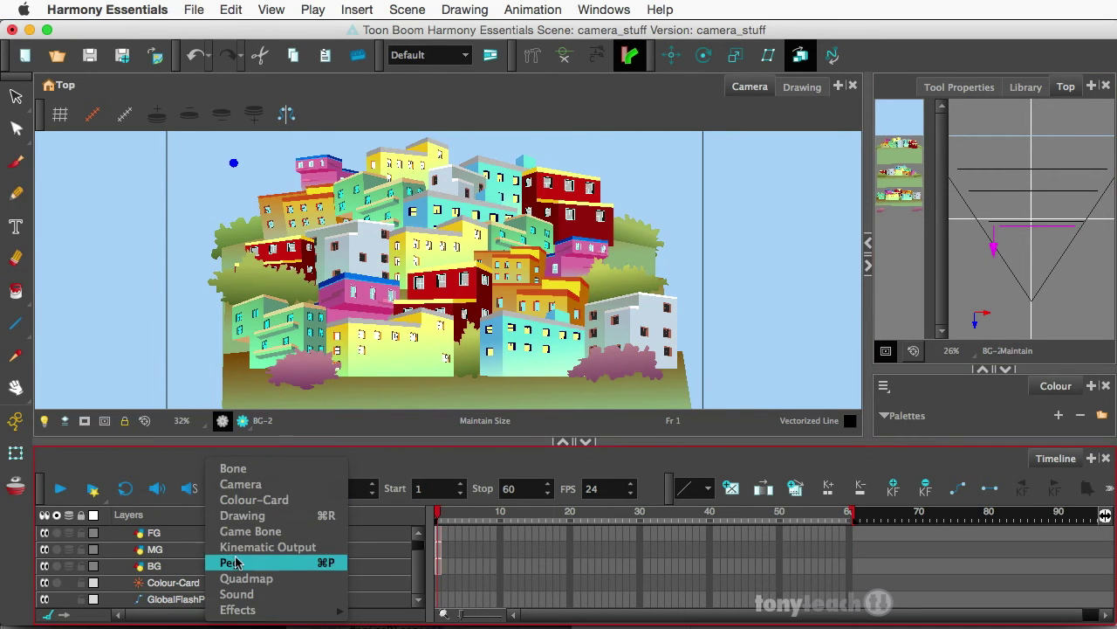
{"action": "left_click", "coordinate": [240, 483]}
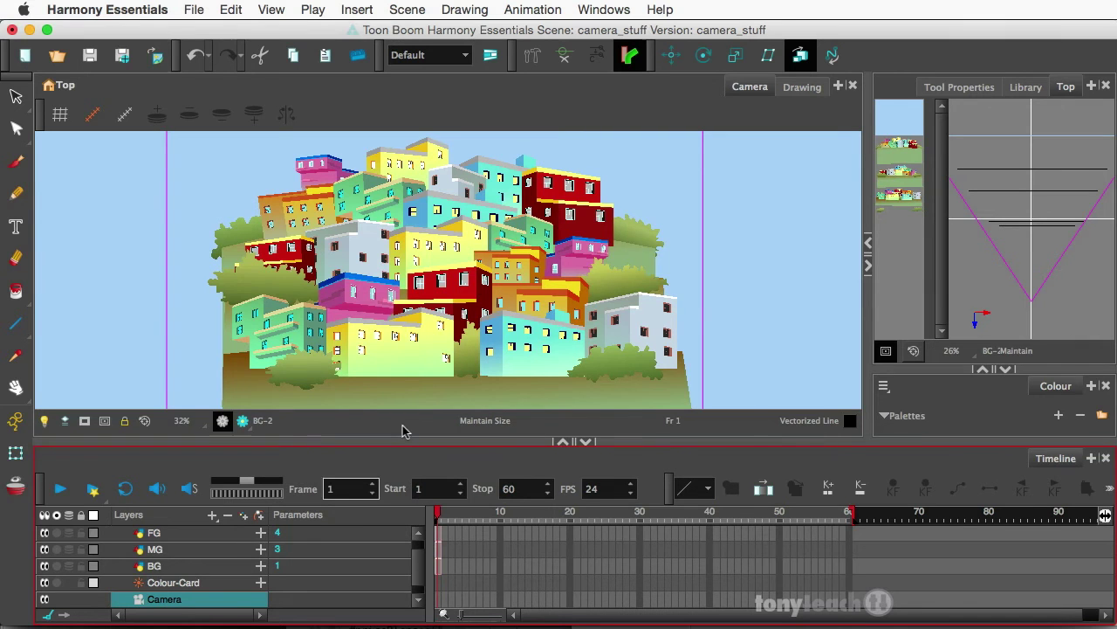
Try pushing the camera forward in the Top view with Translate, then undo that move.
{"action": "left_click", "coordinate": [670, 56]}
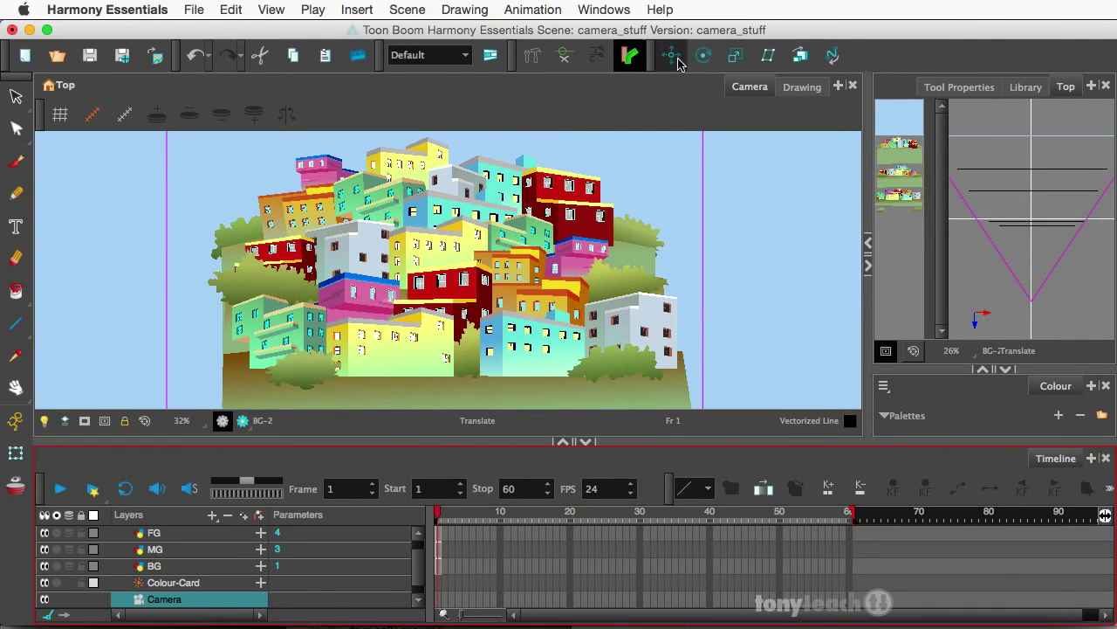
{"action": "left_click", "coordinate": [1015, 275]}
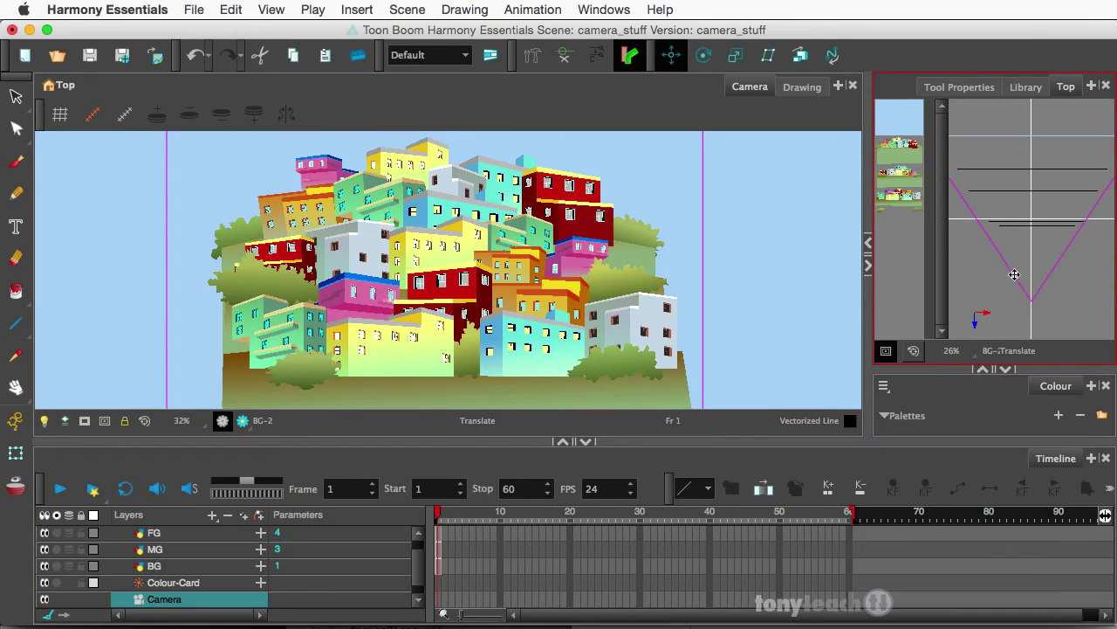
{"action": "mouse_move", "coordinate": [1014, 275]}
{"action": "left_mouse_down"}
{"action": "mouse_move", "coordinate": [1014, 258]}
{"action": "mouse_move", "coordinate": [1039, 265]}
{"action": "mouse_move", "coordinate": [990, 265]}
{"action": "mouse_move", "coordinate": [1036, 269]}
{"action": "mouse_move", "coordinate": [1013, 263]}
{"action": "mouse_move", "coordinate": [1027, 232]}
{"action": "mouse_move", "coordinate": [1015, 259]}
{"action": "left_mouse_up"}
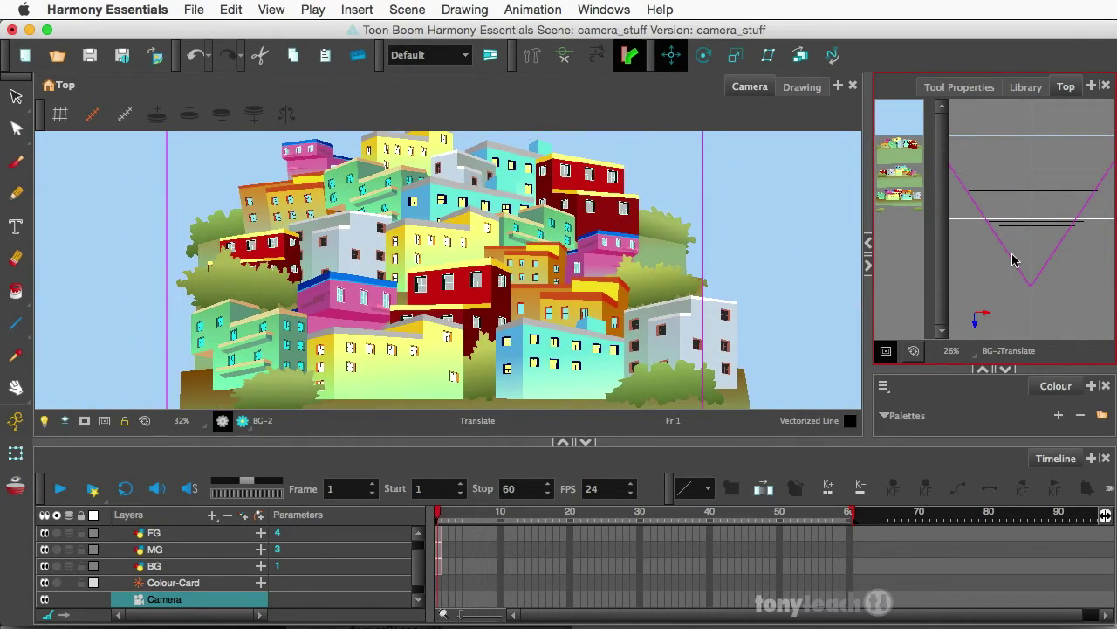
{"action": "key", "text": "super+z"}
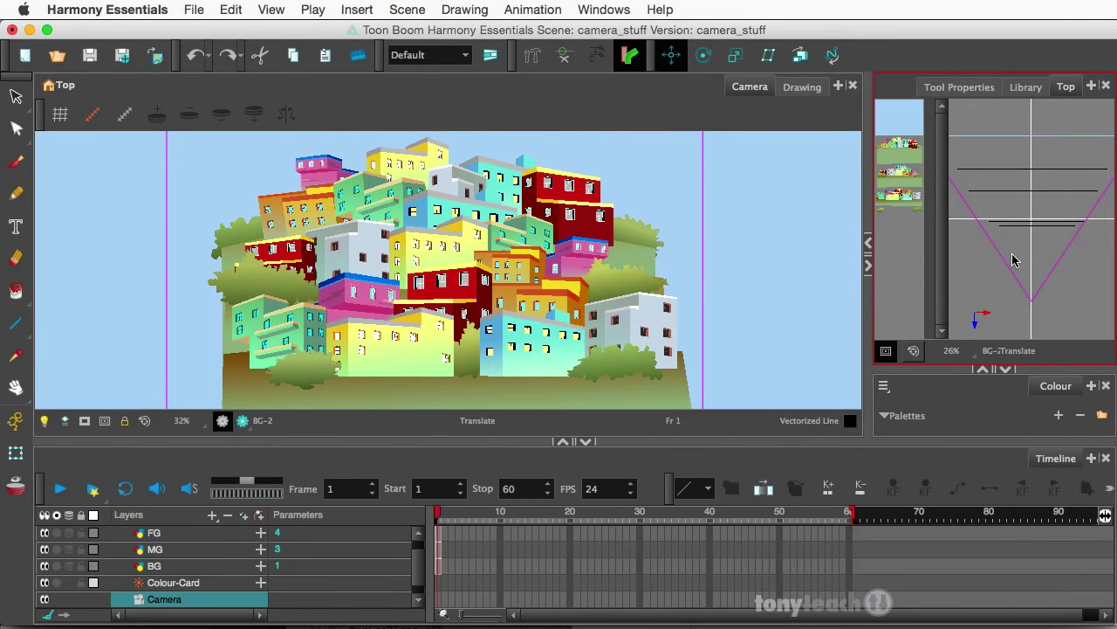
Add a Camera-P peg to the camera layer and select it.
{"action": "scroll", "coordinate": [425, 304], "scroll_direction": "down", "scroll_amount": 2}
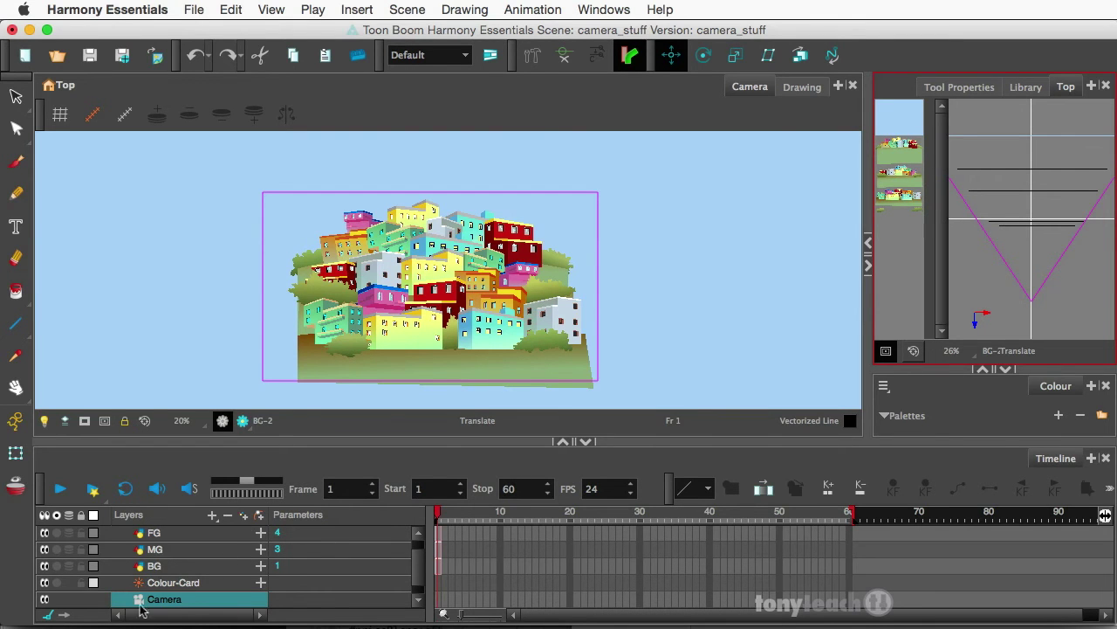
{"action": "left_click", "coordinate": [259, 516]}
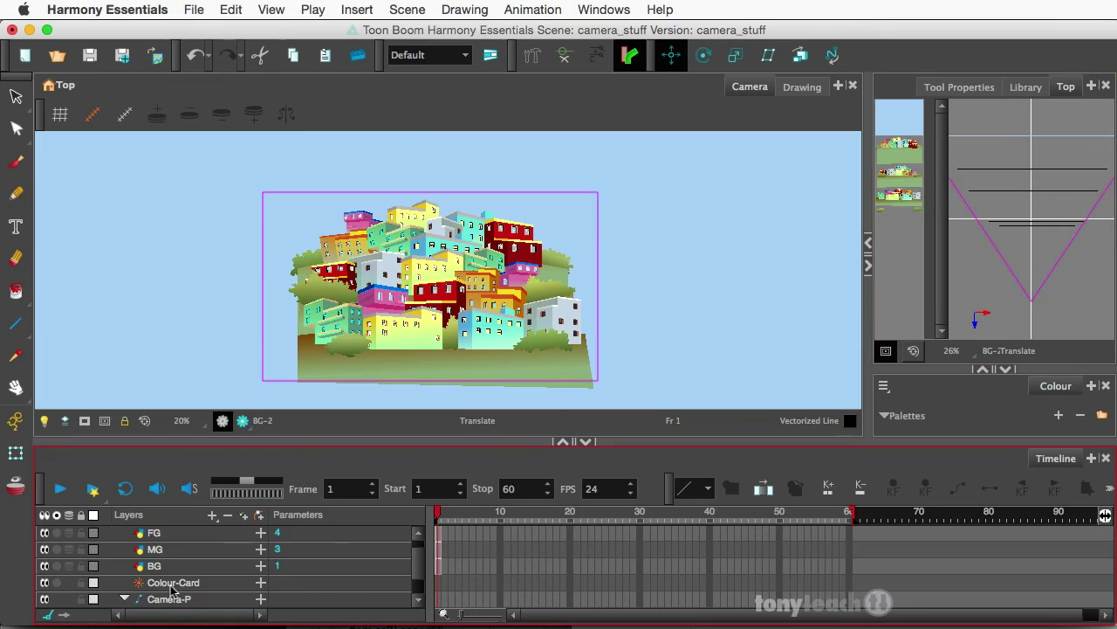
{"action": "left_click", "coordinate": [123, 600]}
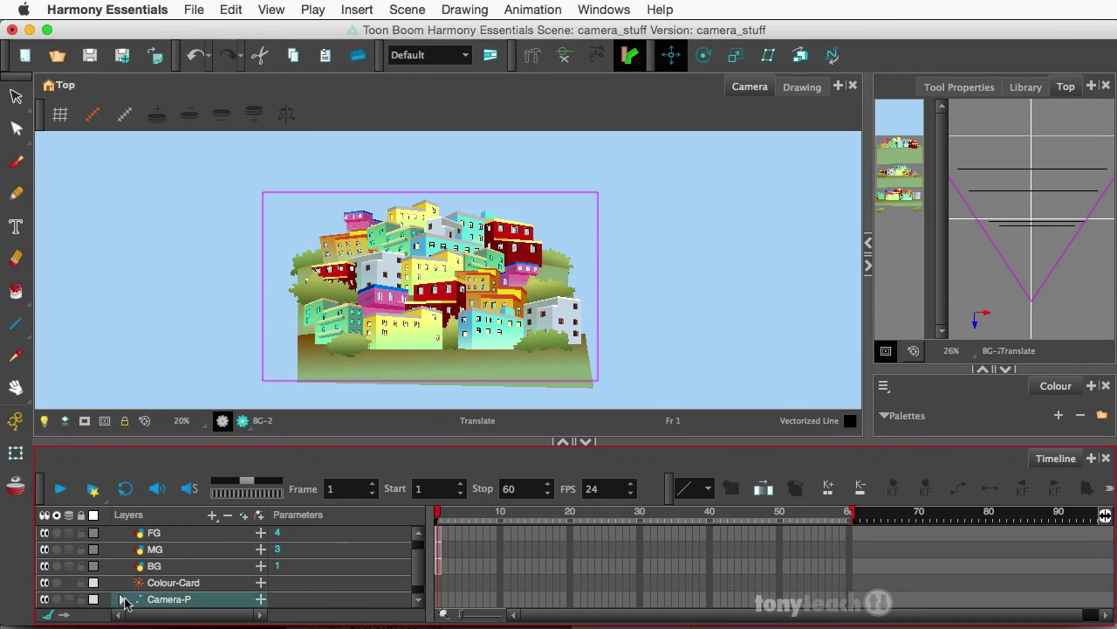
{"action": "left_click", "coordinate": [210, 603]}
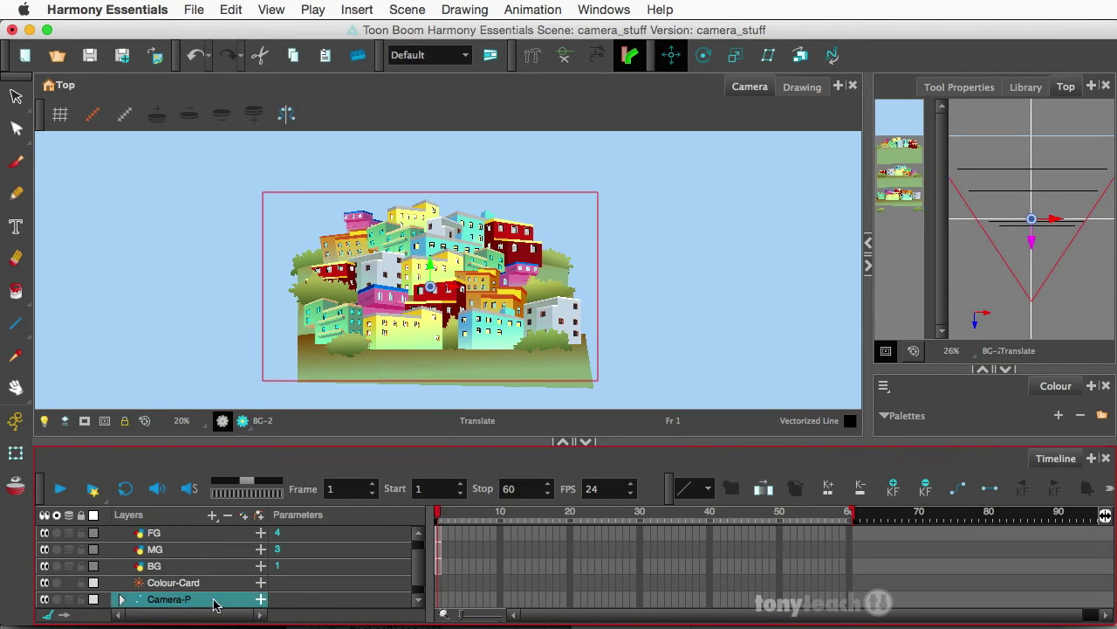
Push the camera closer in the Top view and raise it over the buildings in Camera view.
{"action": "left_click", "coordinate": [1031, 240]}
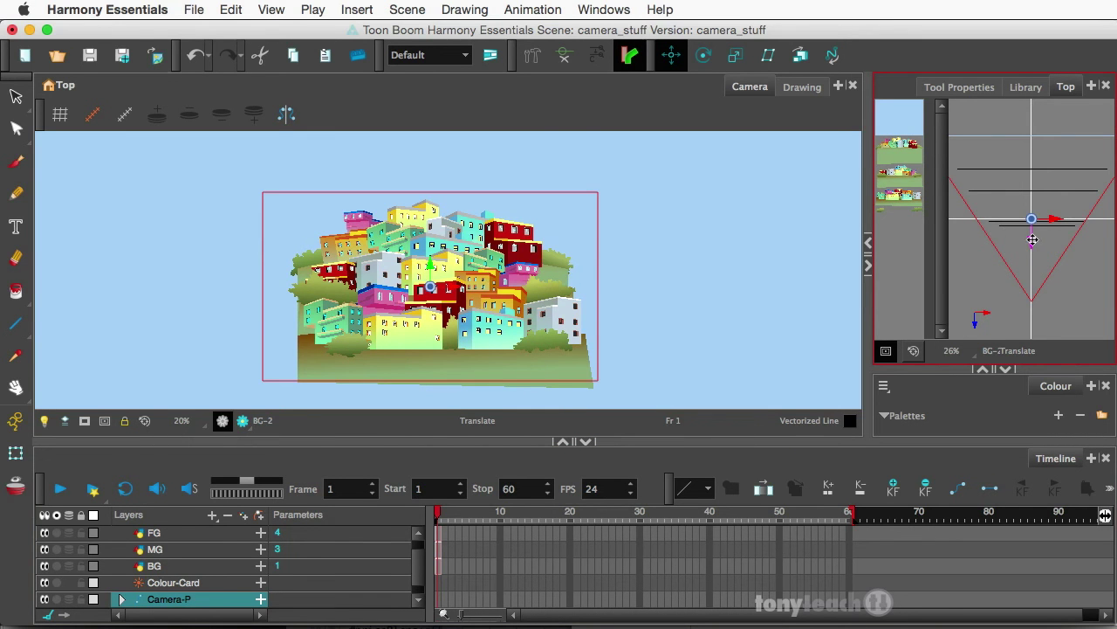
{"action": "left_click_drag", "start_coordinate": [1032, 239], "coordinate": [1034, 215]}
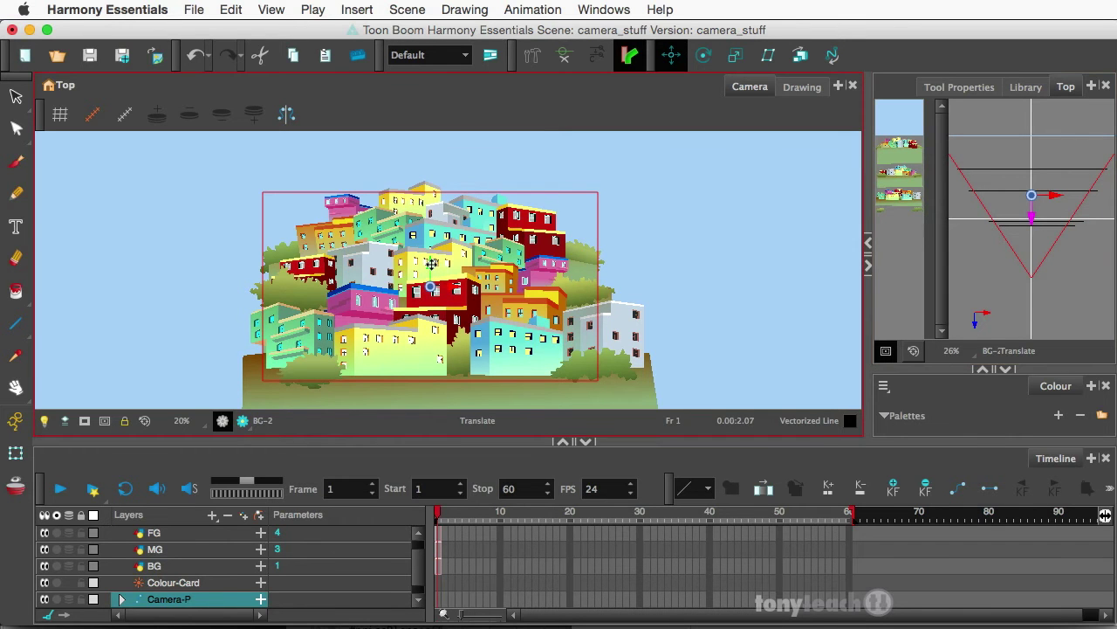
{"action": "left_click_drag", "start_coordinate": [431, 264], "coordinate": [431, 246]}
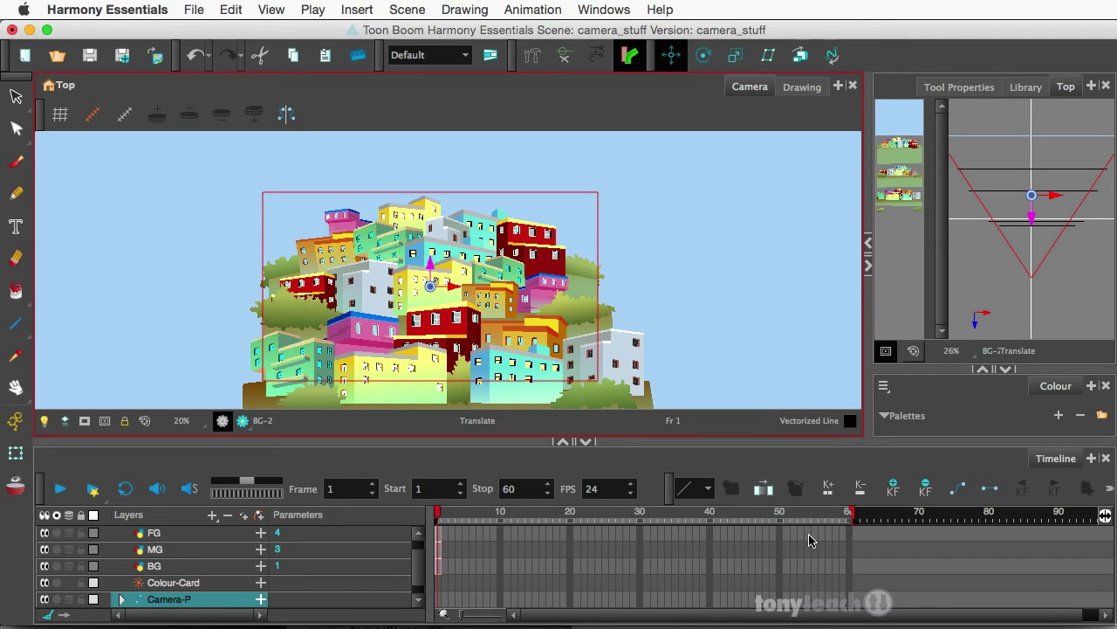
Extend all layers' exposures to frame 60 with F5, then turn on Animate mode with Camera-P selected at frame 1.
{"action": "left_click", "coordinate": [853, 537]}
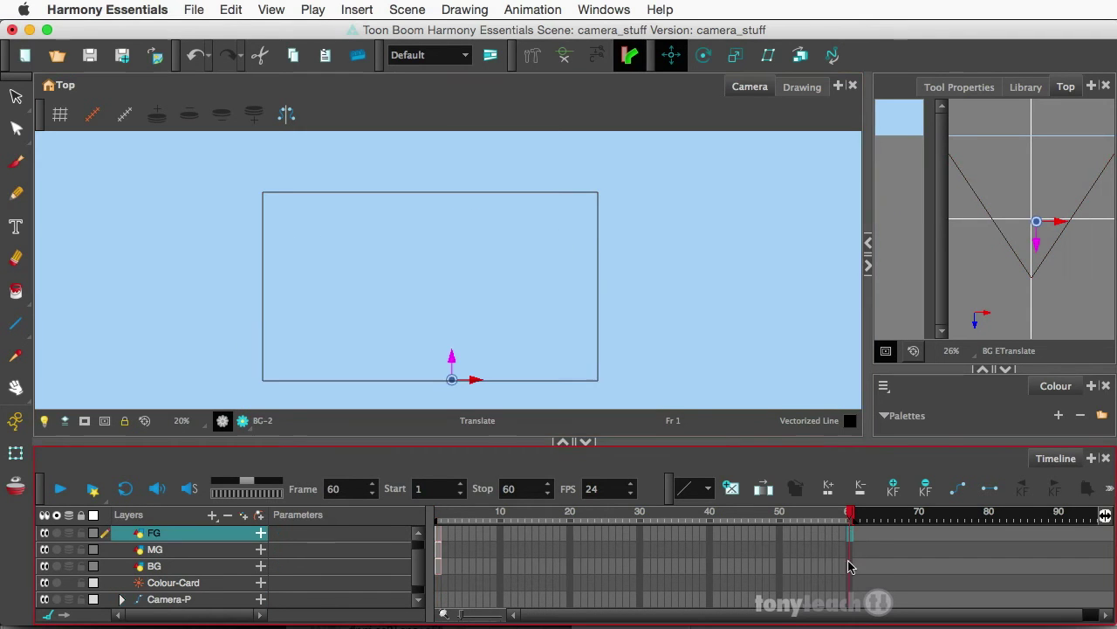
{"action": "scroll", "coordinate": [849, 587], "scroll_direction": "down", "scroll_amount": 1}
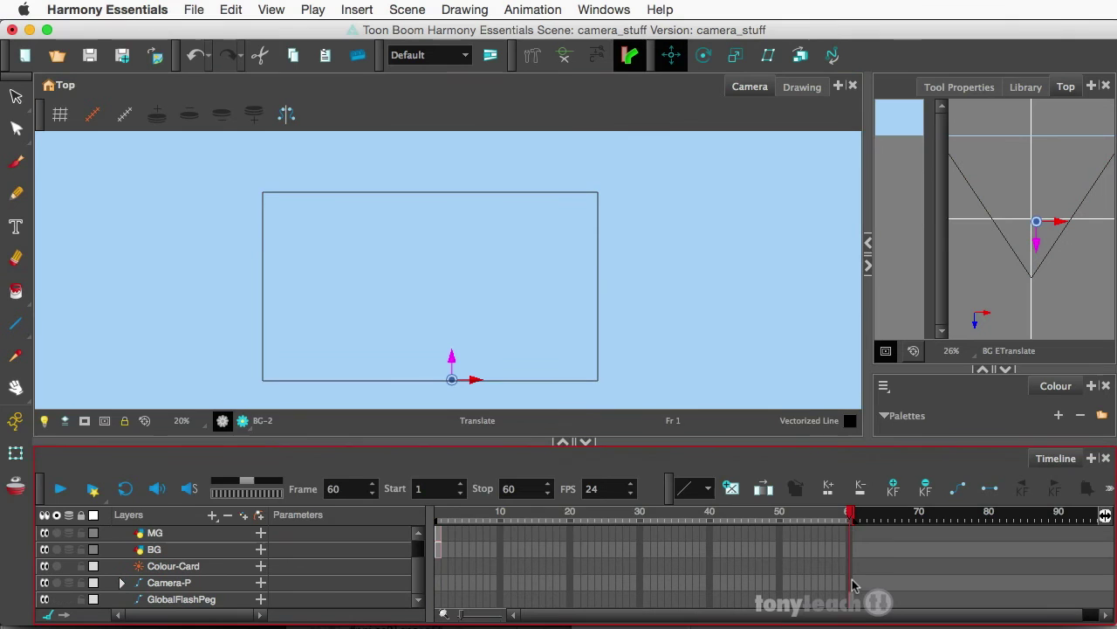
{"action": "key", "text": "super+a"}
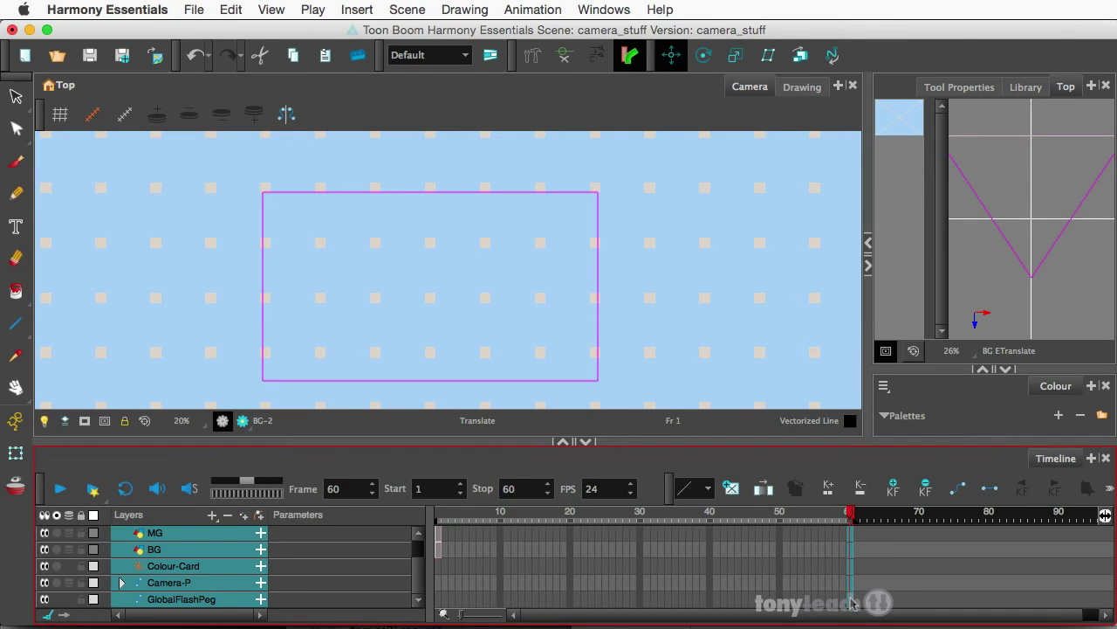
{"action": "key", "text": "F5"}
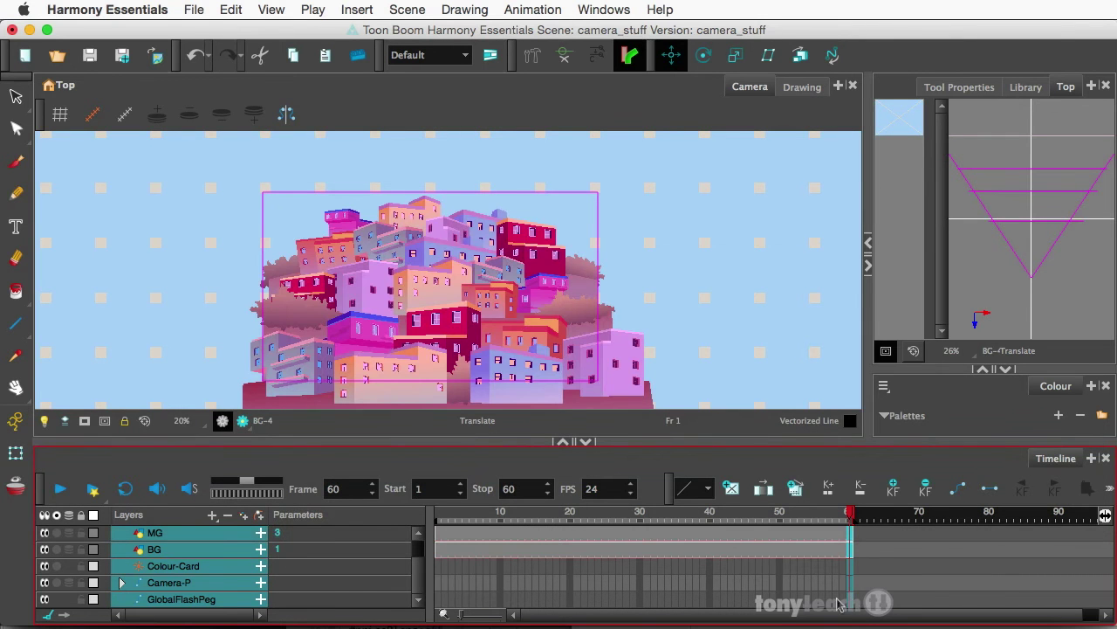
{"action": "left_click", "coordinate": [441, 584]}
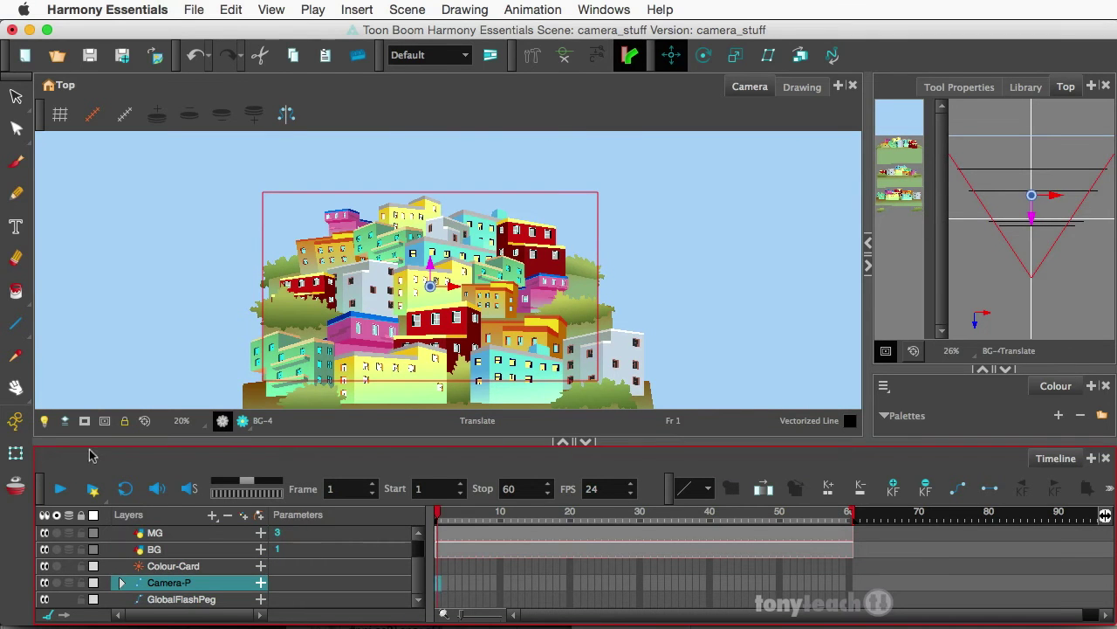
{"action": "left_click", "coordinate": [16, 423]}
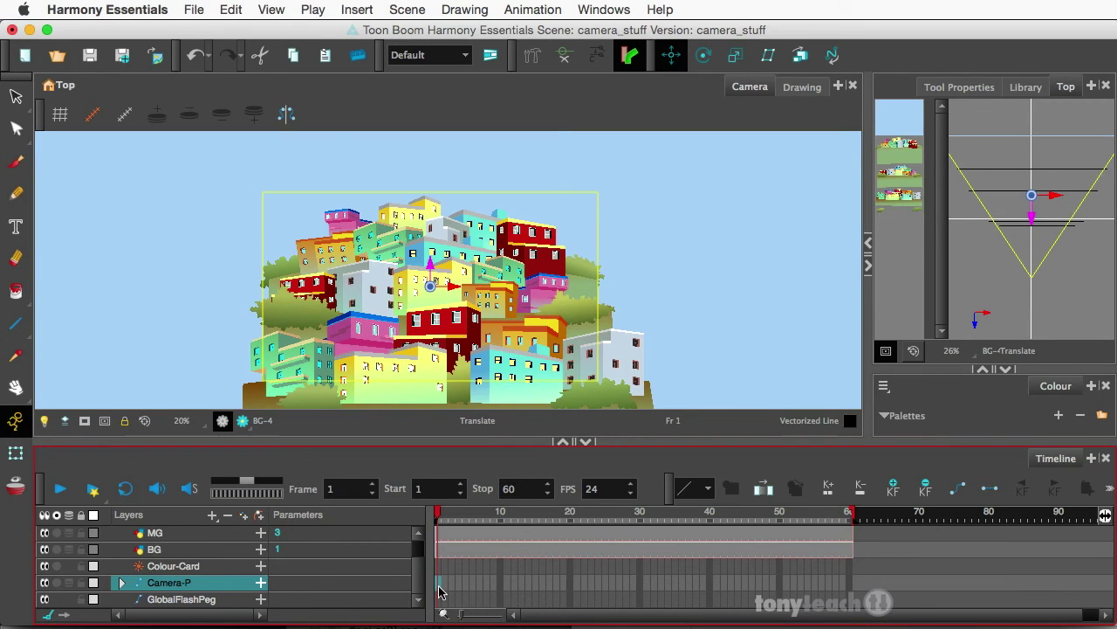
Keyframe Camera-P at frame 1, then at frame 60 push the camera forward, right and up.
{"action": "key", "text": "F6"}
{"action": "left_click_drag", "start_coordinate": [439, 517], "coordinate": [847, 543]}
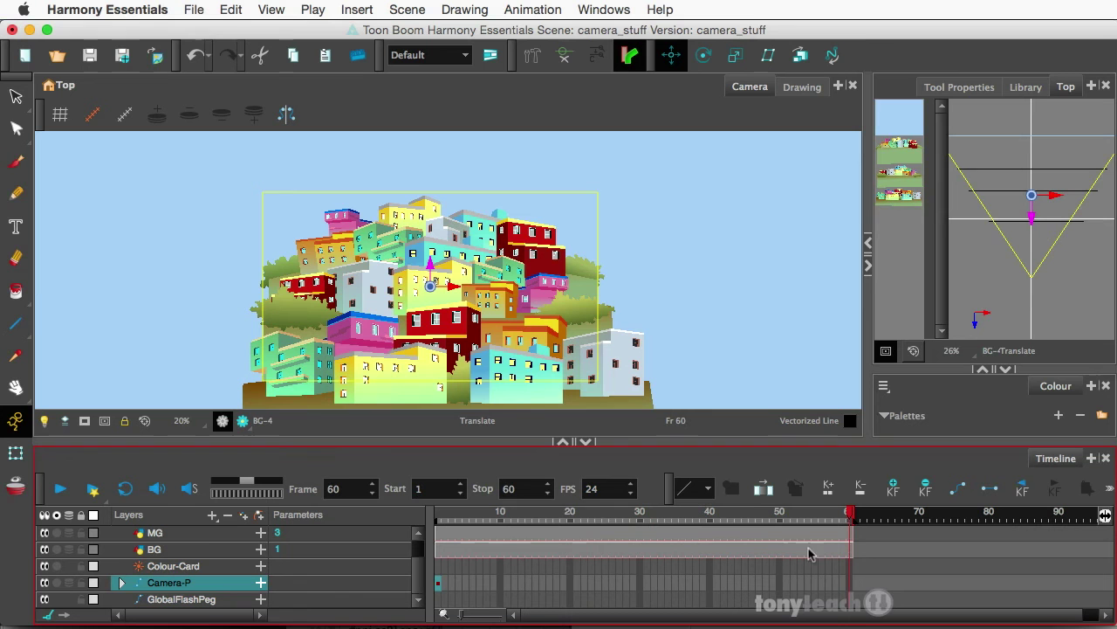
{"action": "left_click_drag", "start_coordinate": [1033, 217], "coordinate": [1030, 203]}
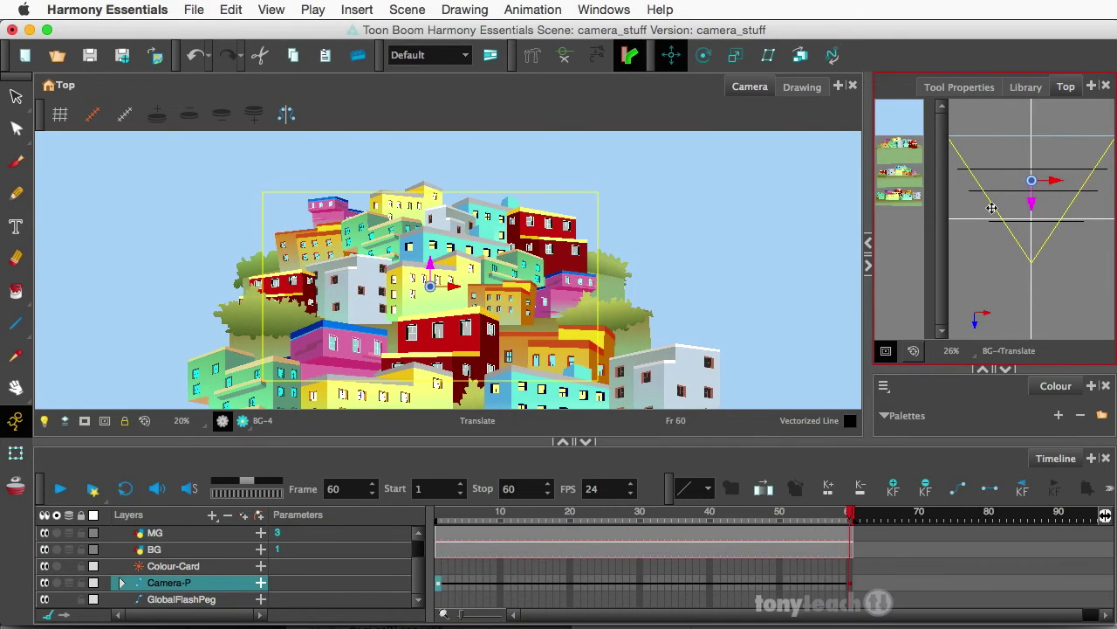
{"action": "left_click", "coordinate": [461, 288]}
{"action": "left_click_drag", "start_coordinate": [461, 288], "coordinate": [491, 289]}
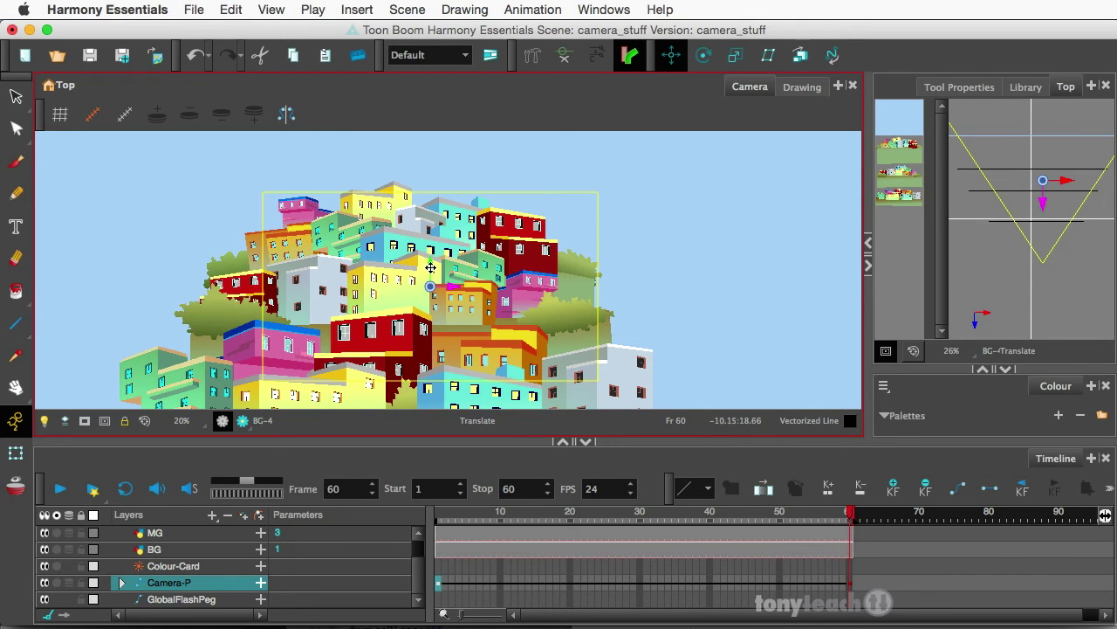
{"action": "left_click_drag", "start_coordinate": [437, 271], "coordinate": [430, 239]}
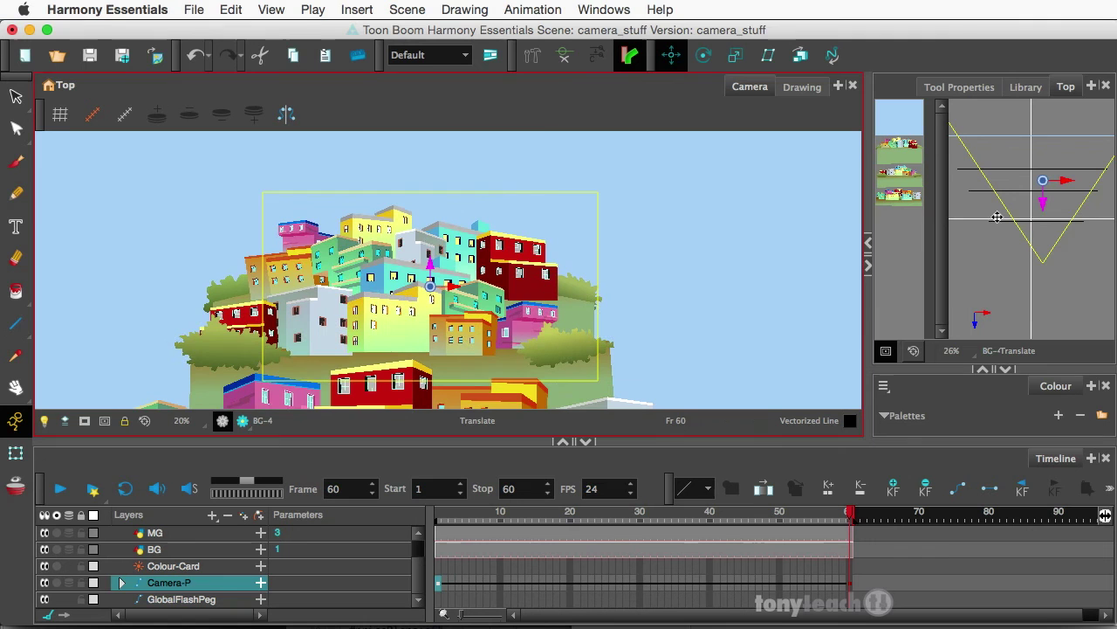
Push the camera in close and center it on one window, then scrub back to preview.
{"action": "left_click_drag", "start_coordinate": [1041, 202], "coordinate": [1044, 136]}
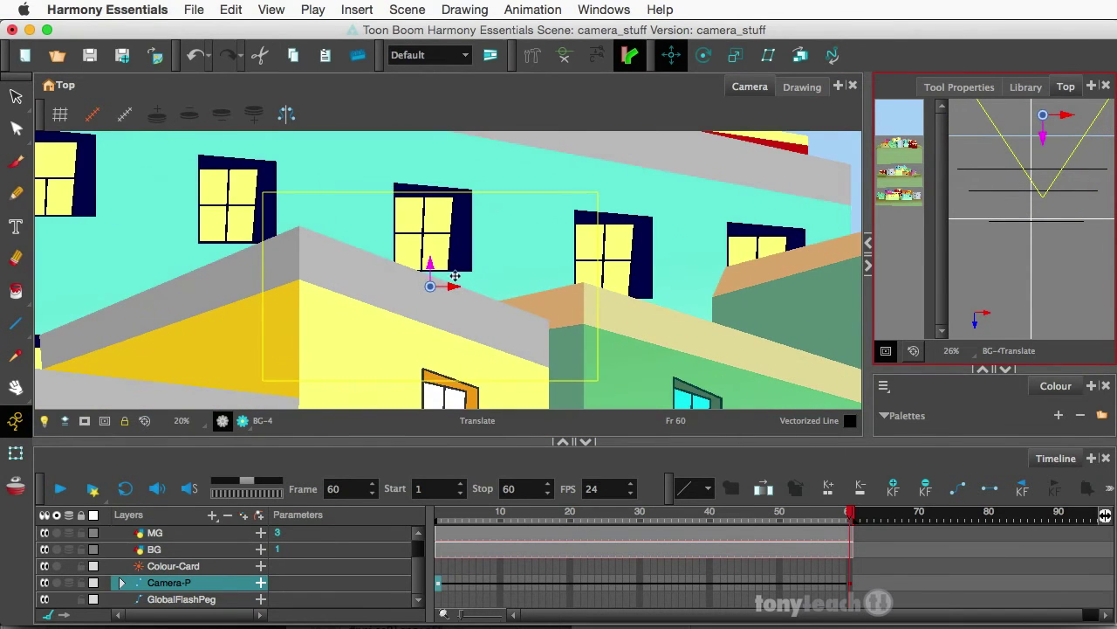
{"action": "left_click_drag", "start_coordinate": [426, 262], "coordinate": [426, 259]}
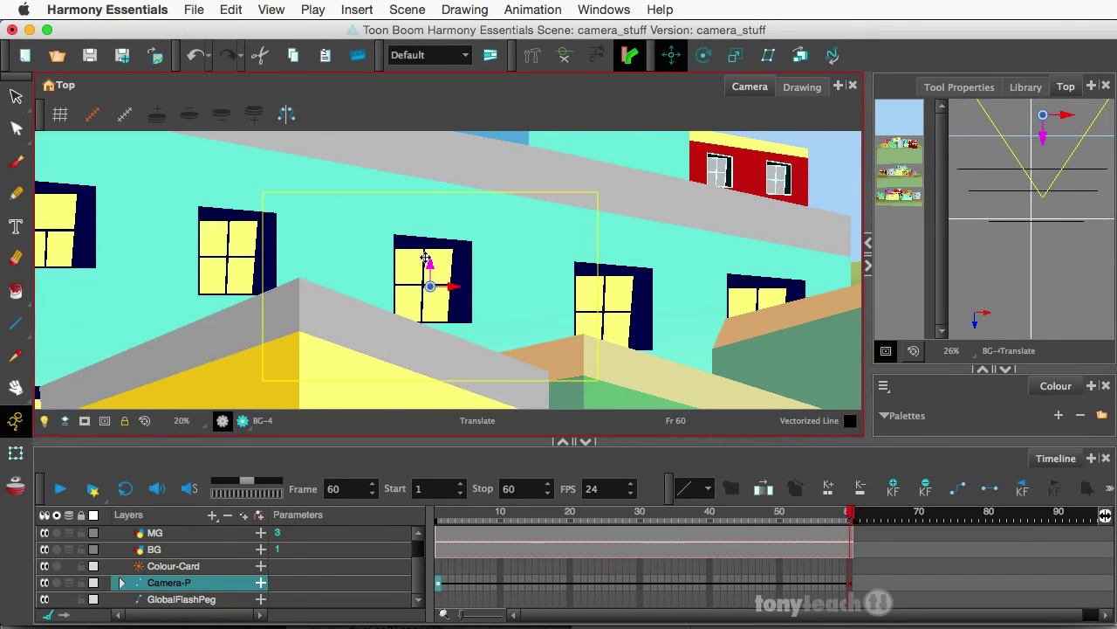
{"action": "left_click_drag", "start_coordinate": [1042, 133], "coordinate": [1042, 131]}
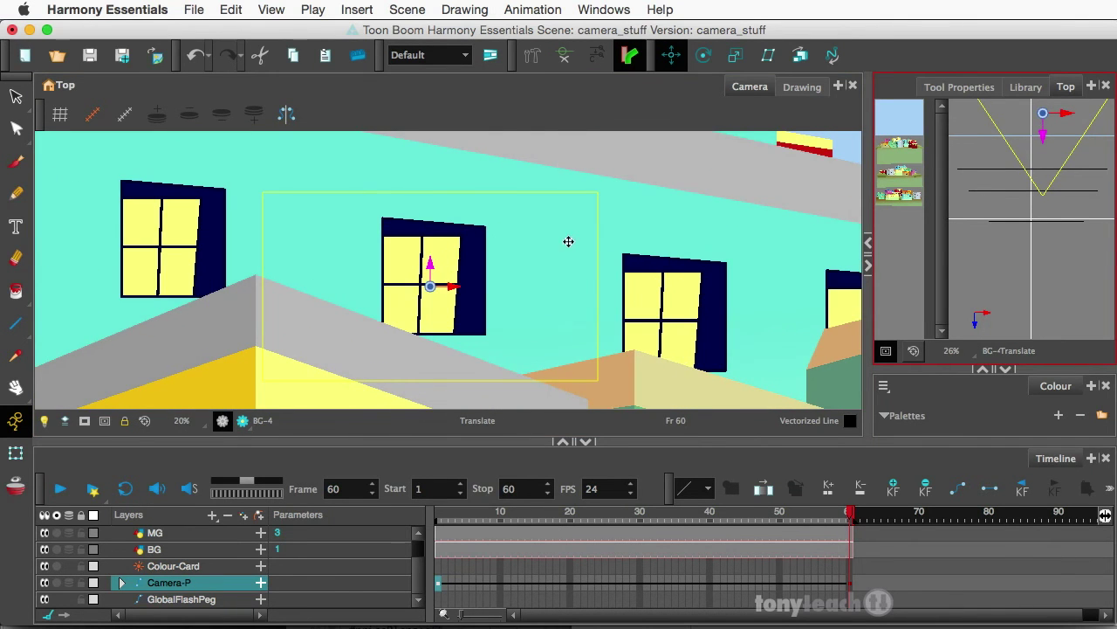
{"action": "left_click_drag", "start_coordinate": [457, 281], "coordinate": [457, 285]}
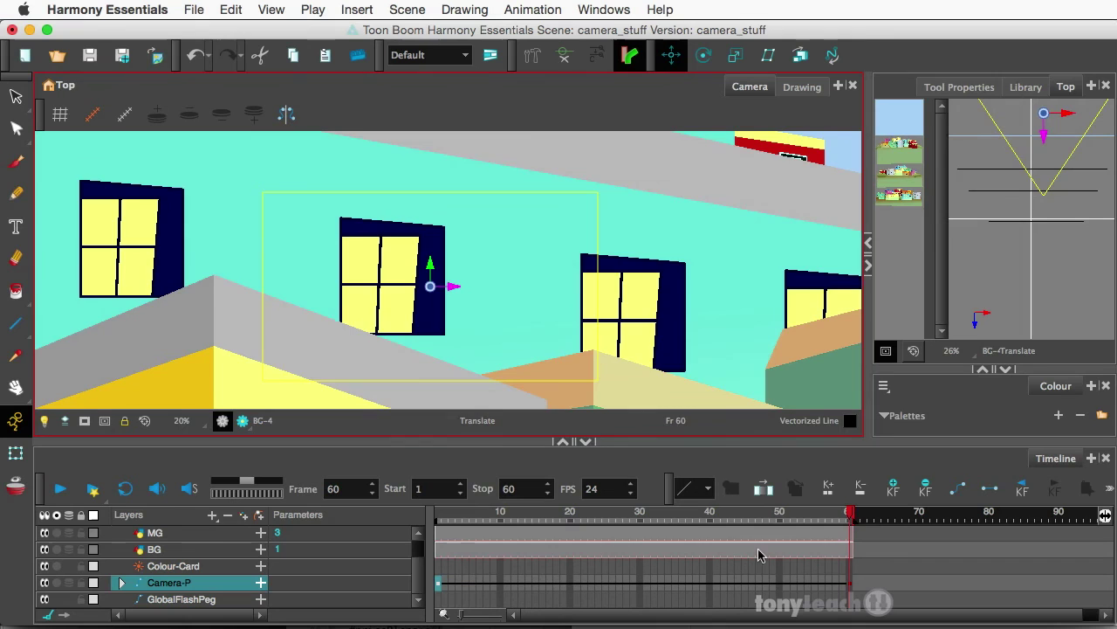
{"action": "left_click", "coordinate": [829, 517]}
{"action": "left_click_drag", "start_coordinate": [815, 524], "coordinate": [428, 554]}
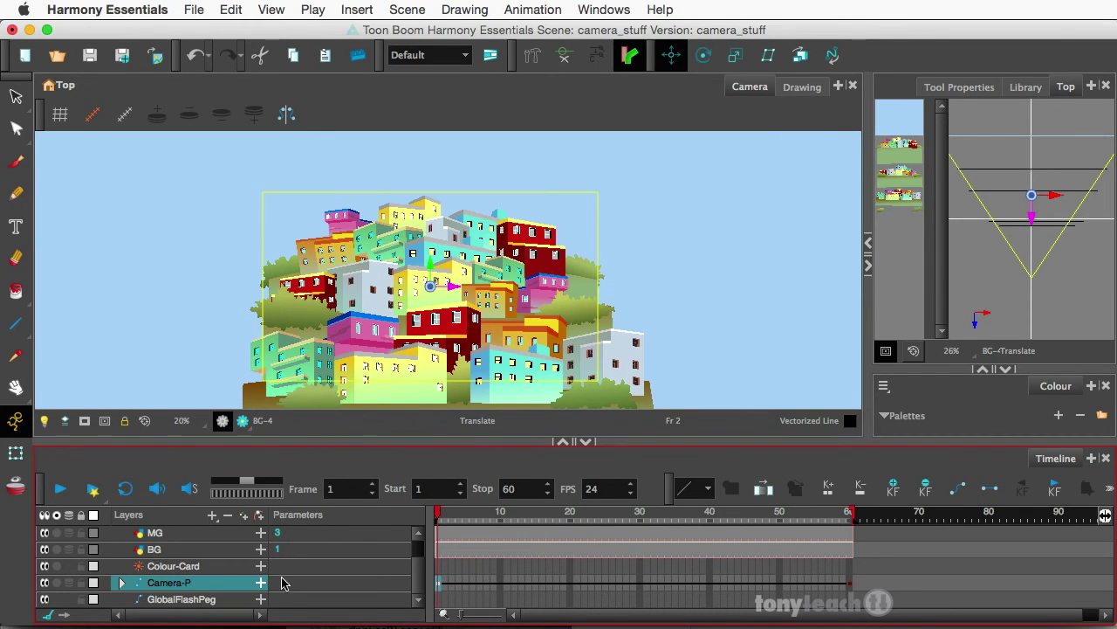
Extend the bushes drawing from frame 1 through frame 60 with F5 and scrub back to frame 1.
{"action": "scroll", "coordinate": [389, 582], "scroll_direction": "up", "scroll_amount": 2}
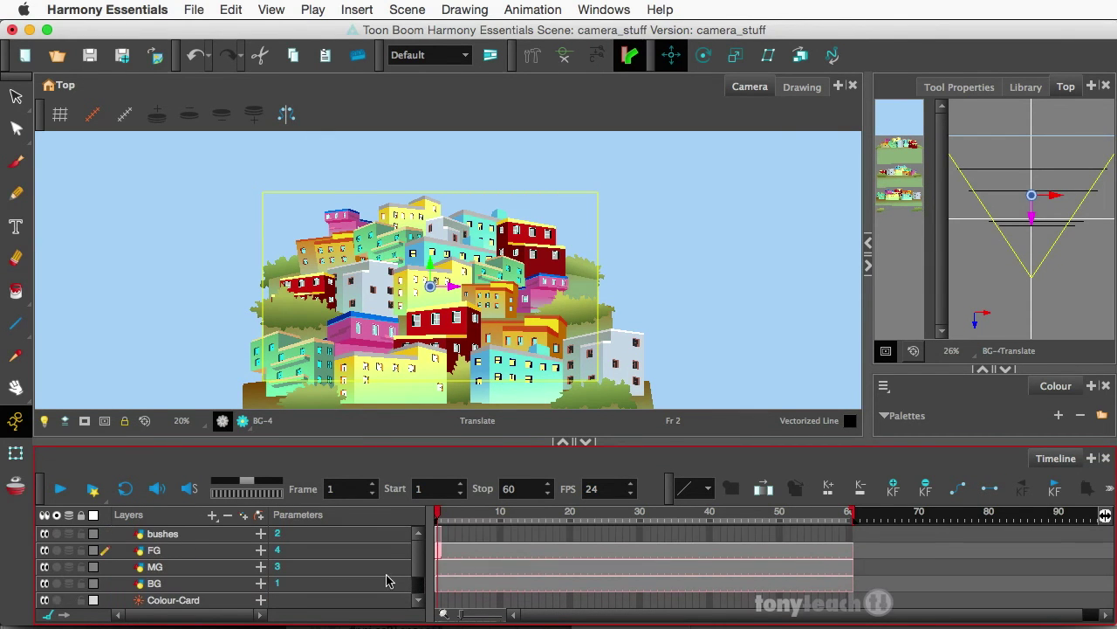
{"action": "left_click", "coordinate": [447, 536]}
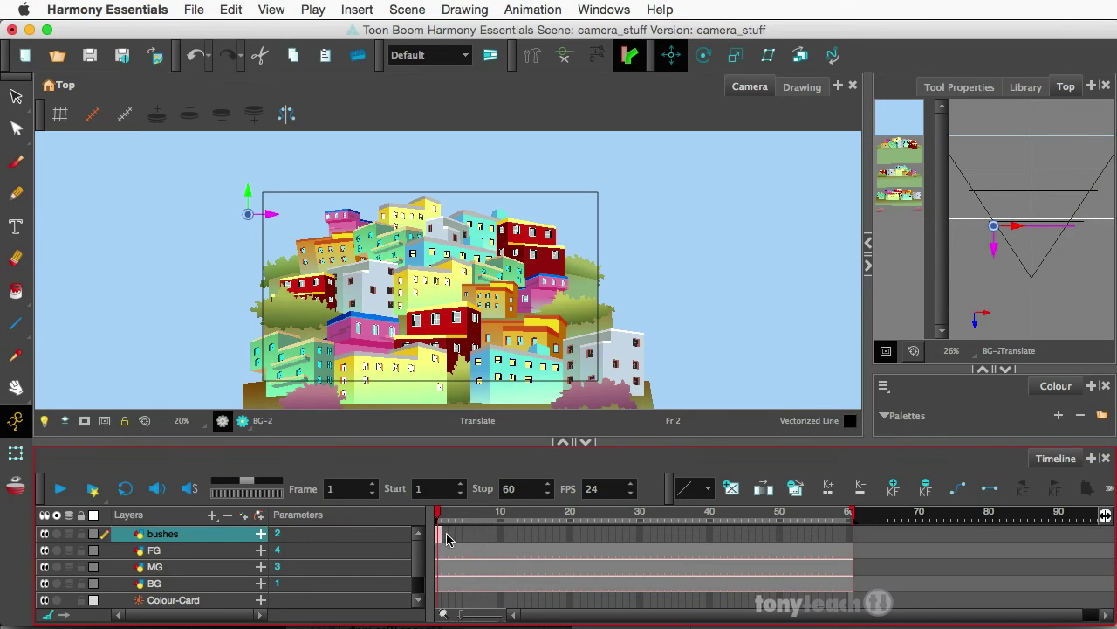
{"action": "left_click", "coordinate": [851, 536]}
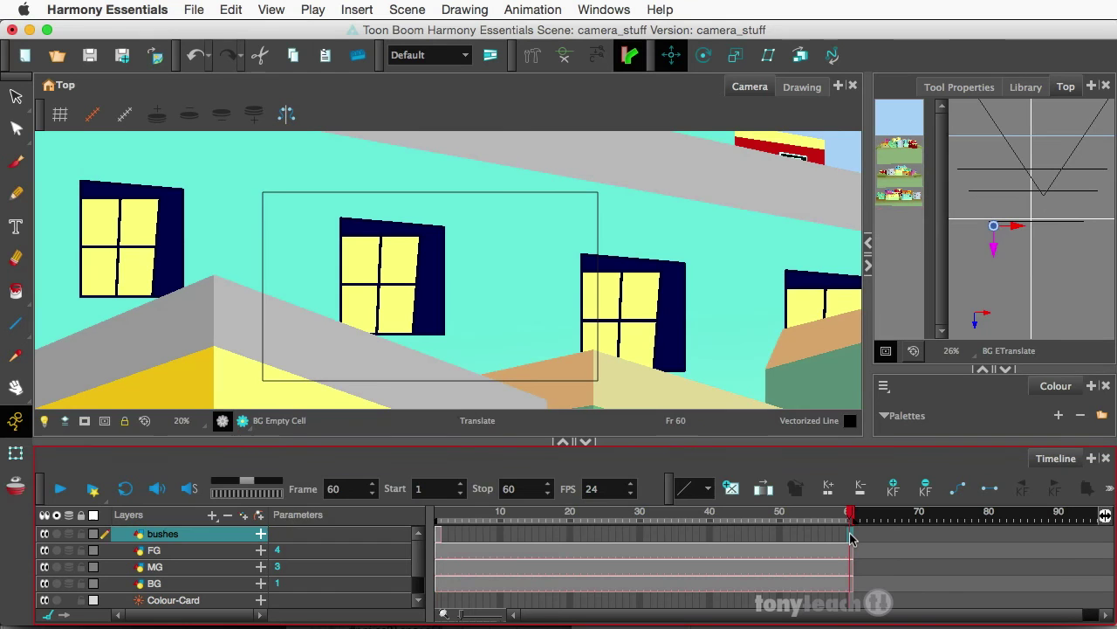
{"action": "key", "text": "F5"}
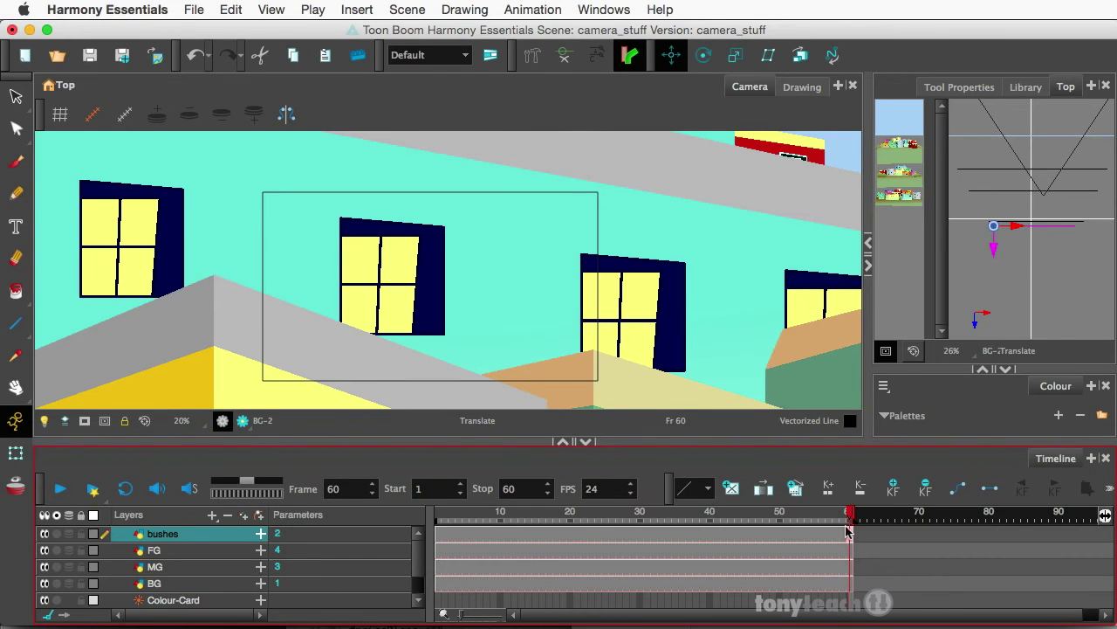
{"action": "left_click_drag", "start_coordinate": [851, 518], "coordinate": [398, 543]}
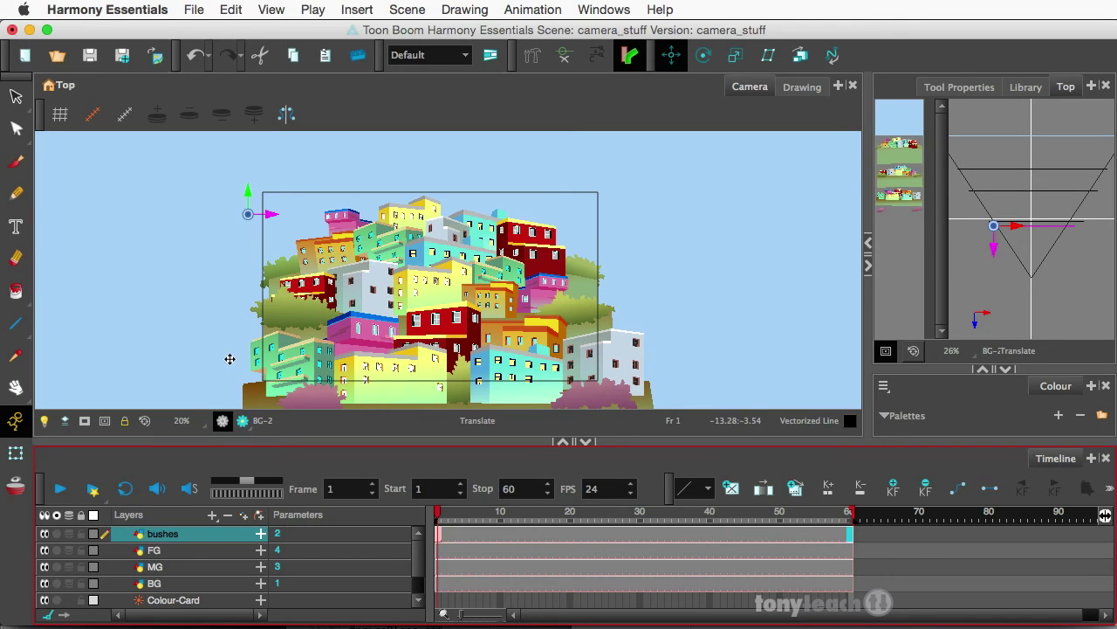
Dim the area outside the camera frame, then loop-play the 60-frame push-in and stop at frame 33.
{"action": "left_click", "coordinate": [84, 421]}
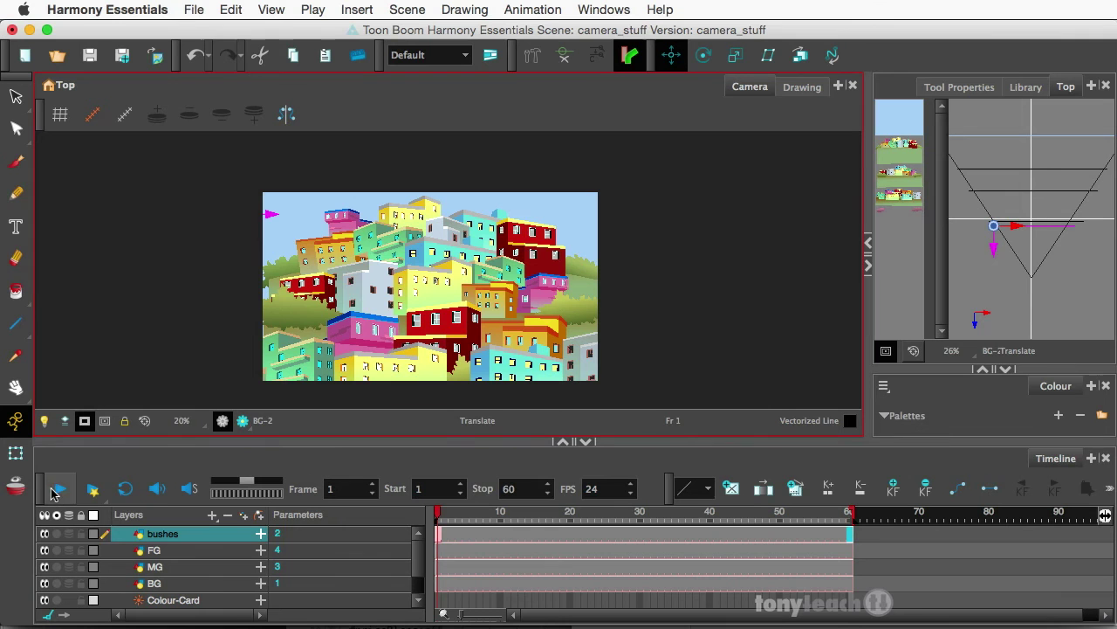
{"action": "left_click", "coordinate": [126, 492]}
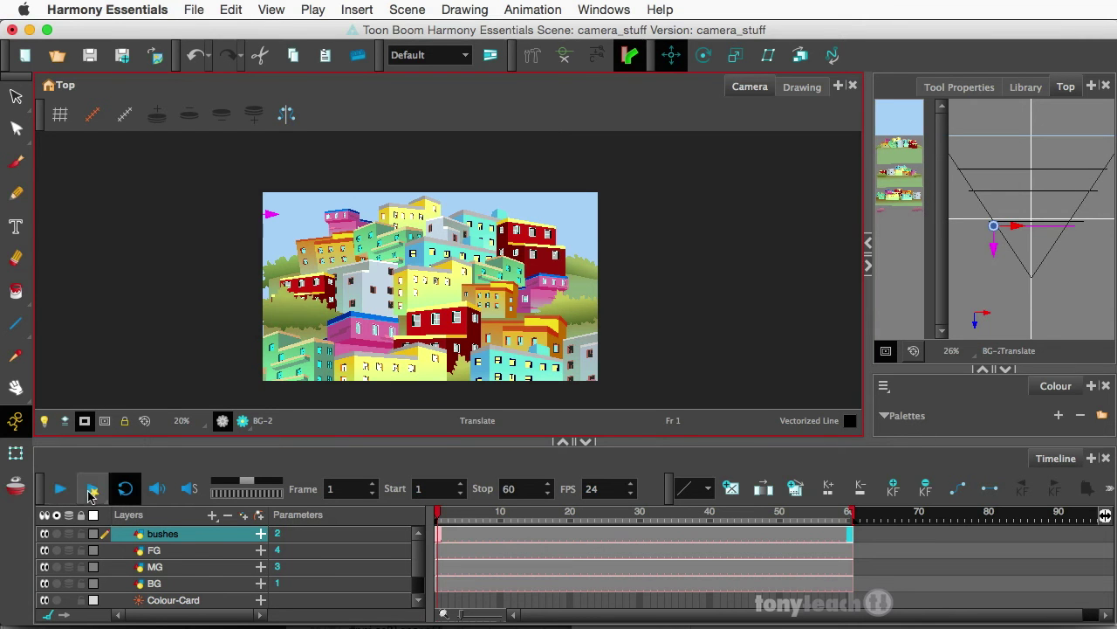
{"action": "left_click", "coordinate": [61, 492]}
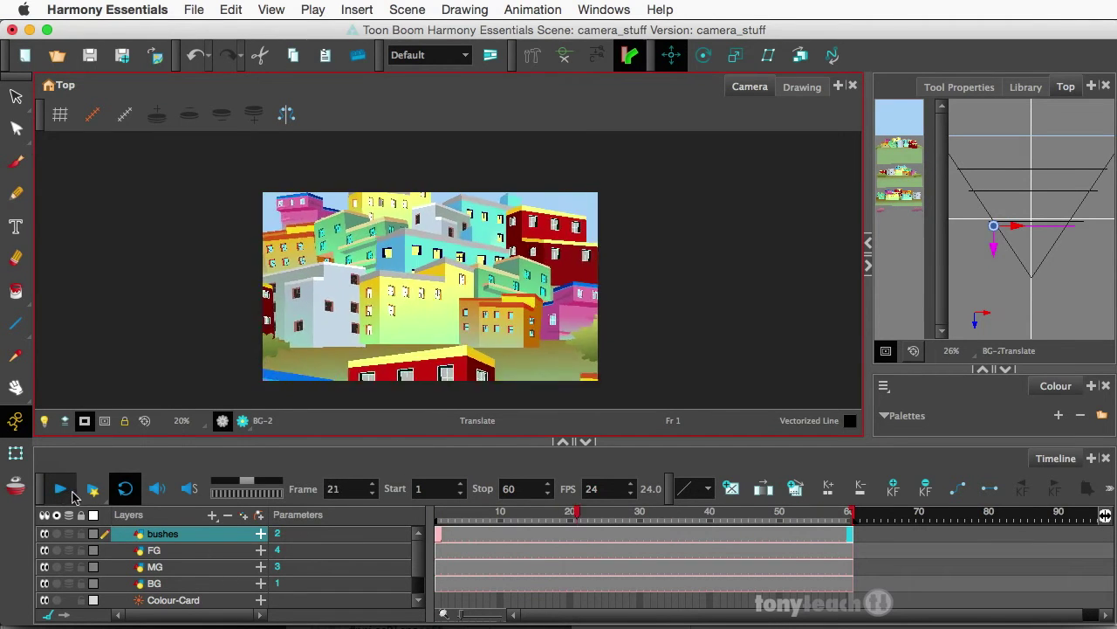
{"action": "left_click", "coordinate": [60, 489]}
{"action": "scroll", "coordinate": [471, 538], "scroll_direction": "down", "scroll_amount": 2}
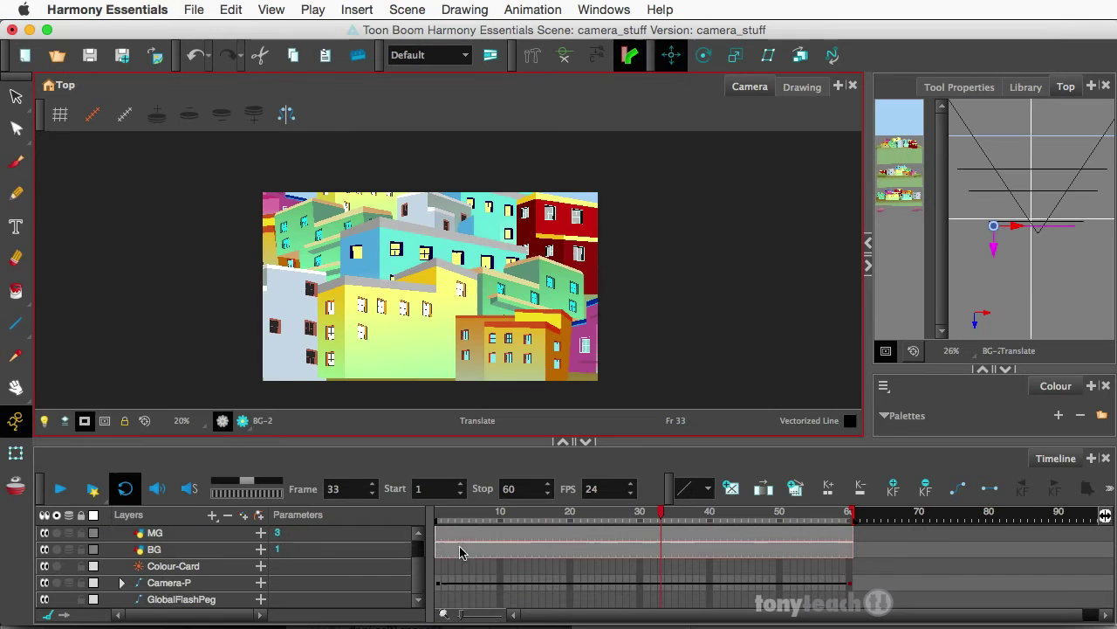
Give the Camera-P layer's move an eased interpolation curve.
{"action": "left_click", "coordinate": [439, 584]}
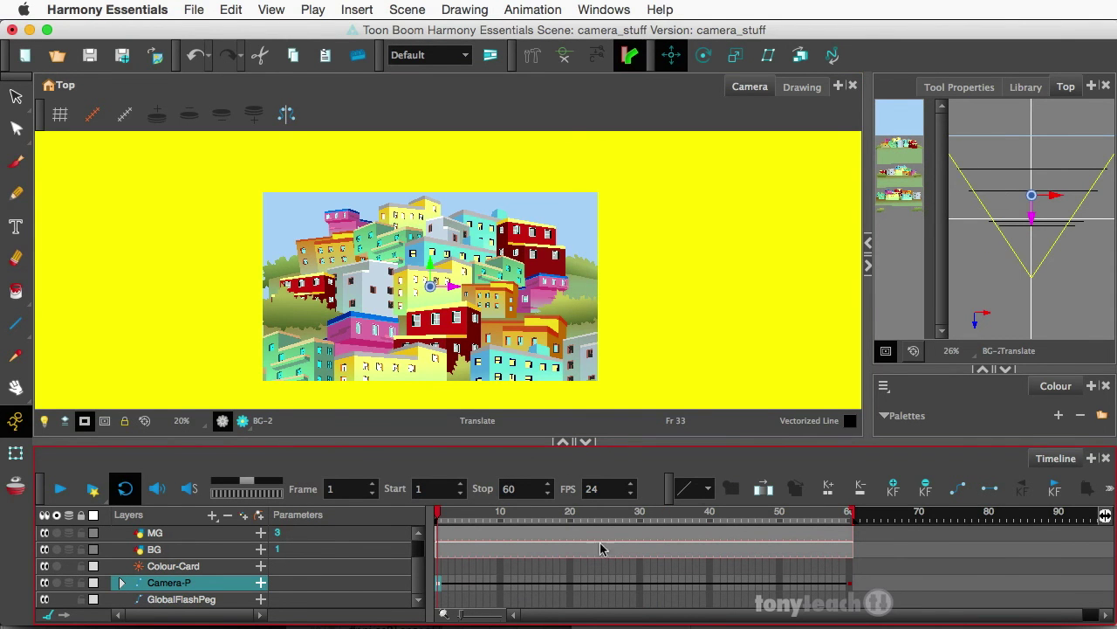
{"action": "left_click", "coordinate": [707, 490]}
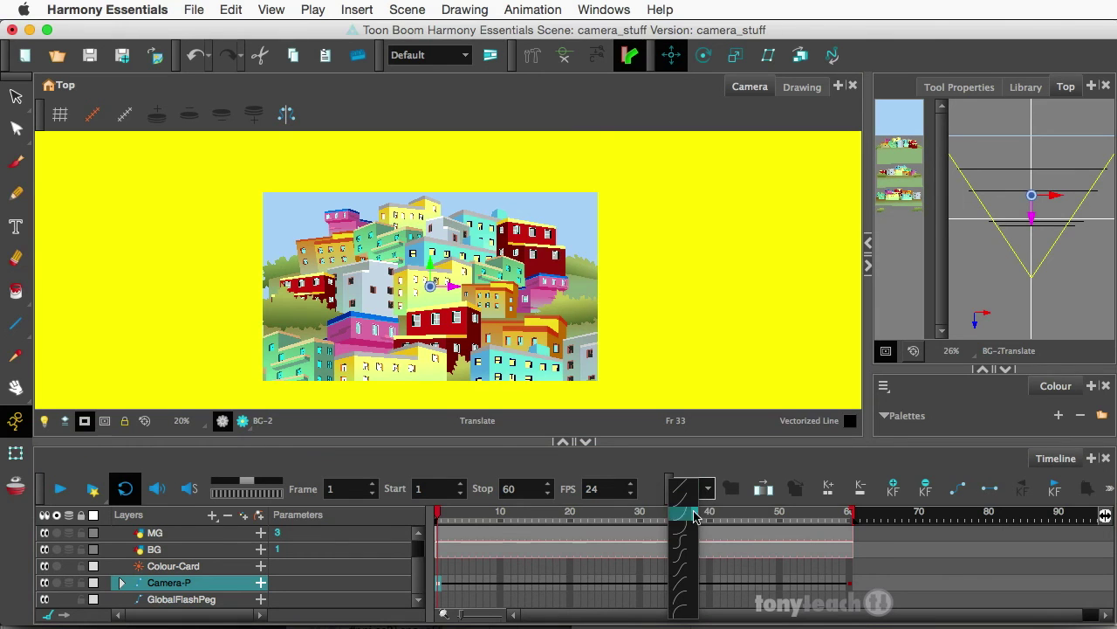
{"action": "left_click", "coordinate": [681, 609]}
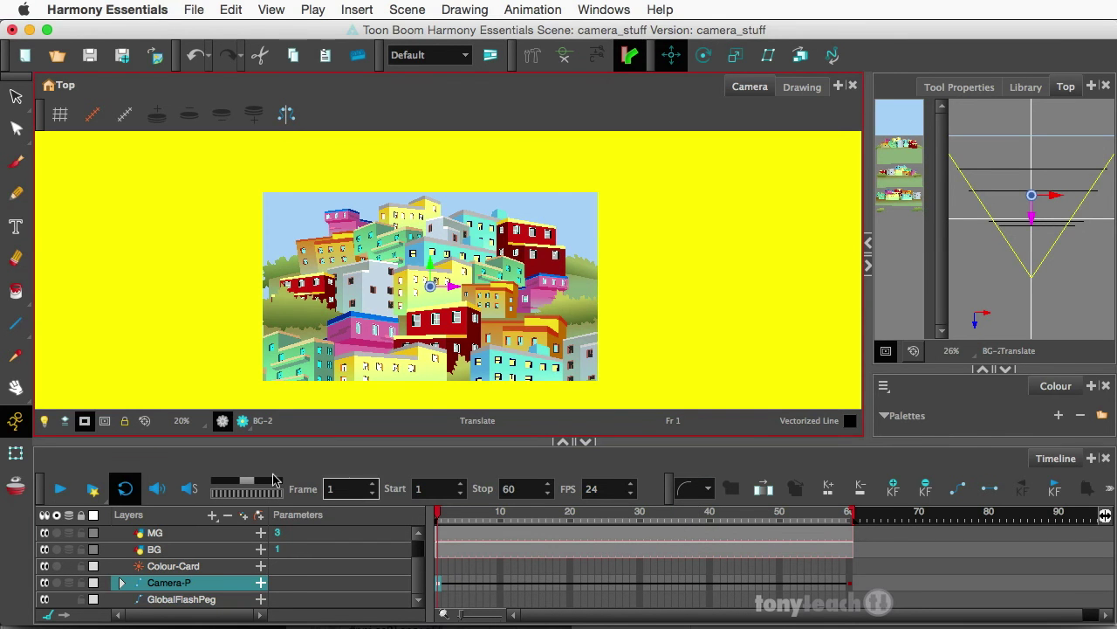
Play the eased push-in to check the easing, stopping at frame 29.
{"action": "left_click", "coordinate": [60, 489]}
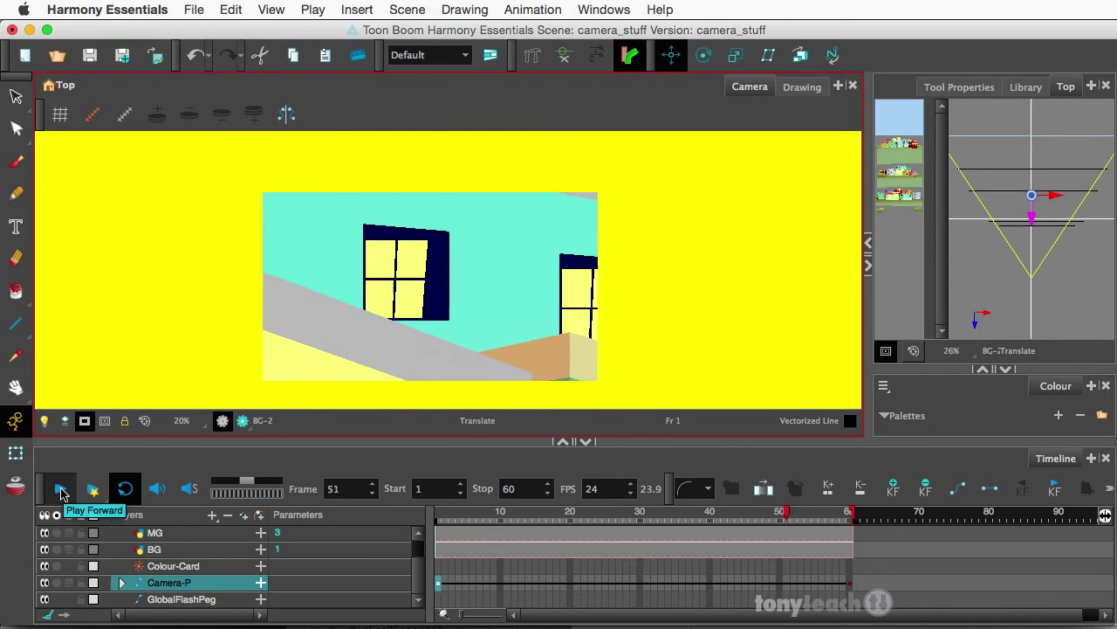
{"action": "left_click", "coordinate": [70, 493]}
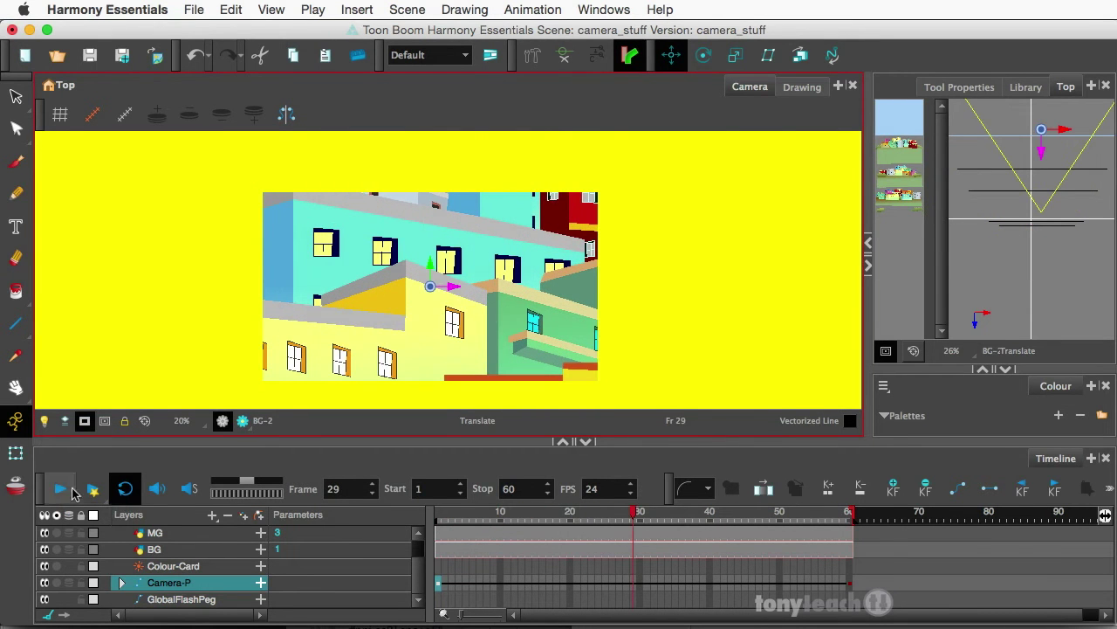
{"action": "scroll", "coordinate": [503, 295], "scroll_direction": "down", "scroll_amount": 1}
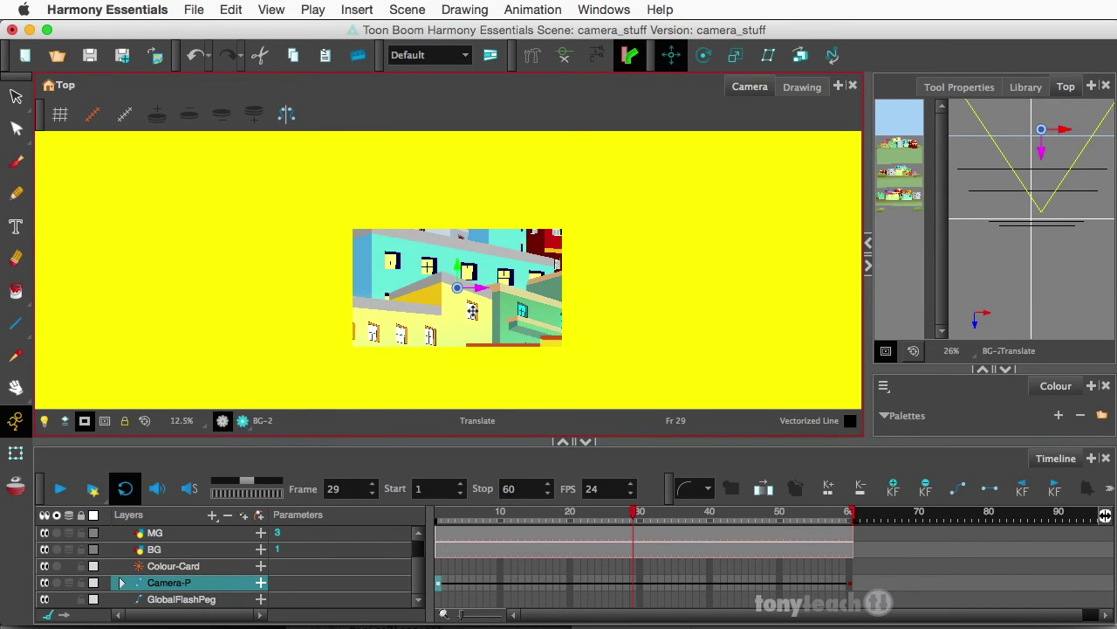
{"action": "left_click", "coordinate": [1051, 129]}
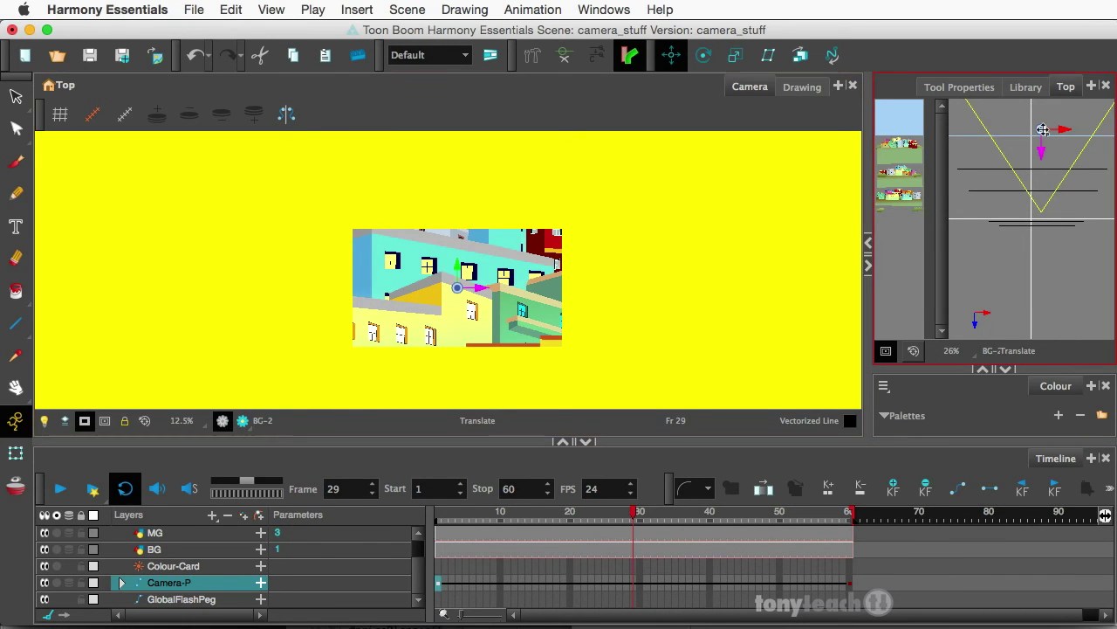
Show the camera's motion path via Control, then at frame 17 drag the camera in the Top view to arc the path.
{"action": "right_click", "coordinate": [458, 289]}
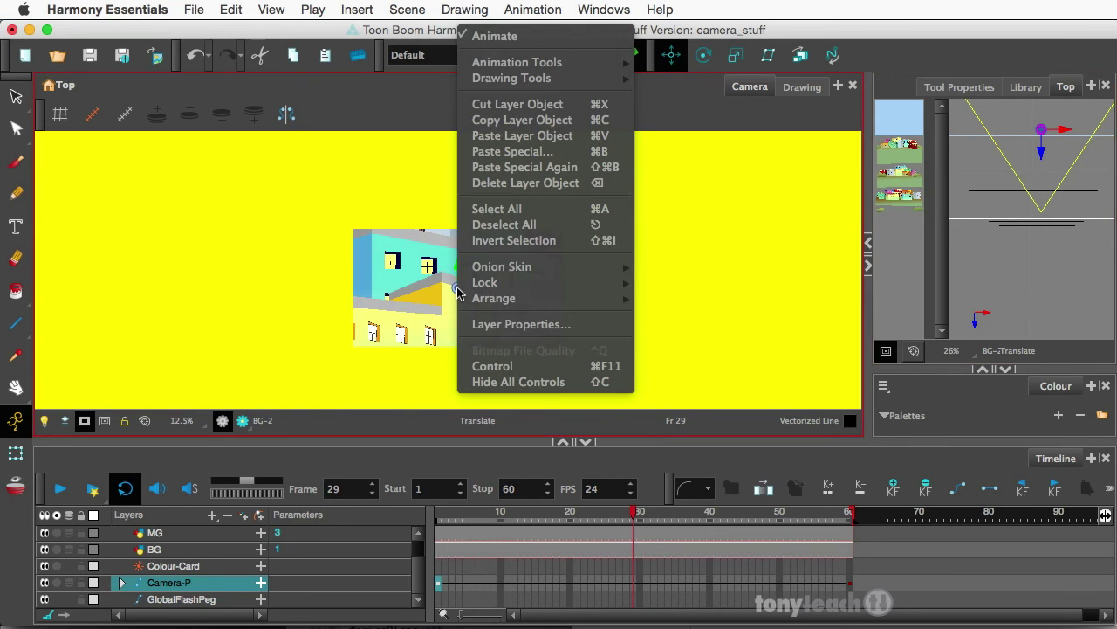
{"action": "left_click", "coordinate": [528, 366]}
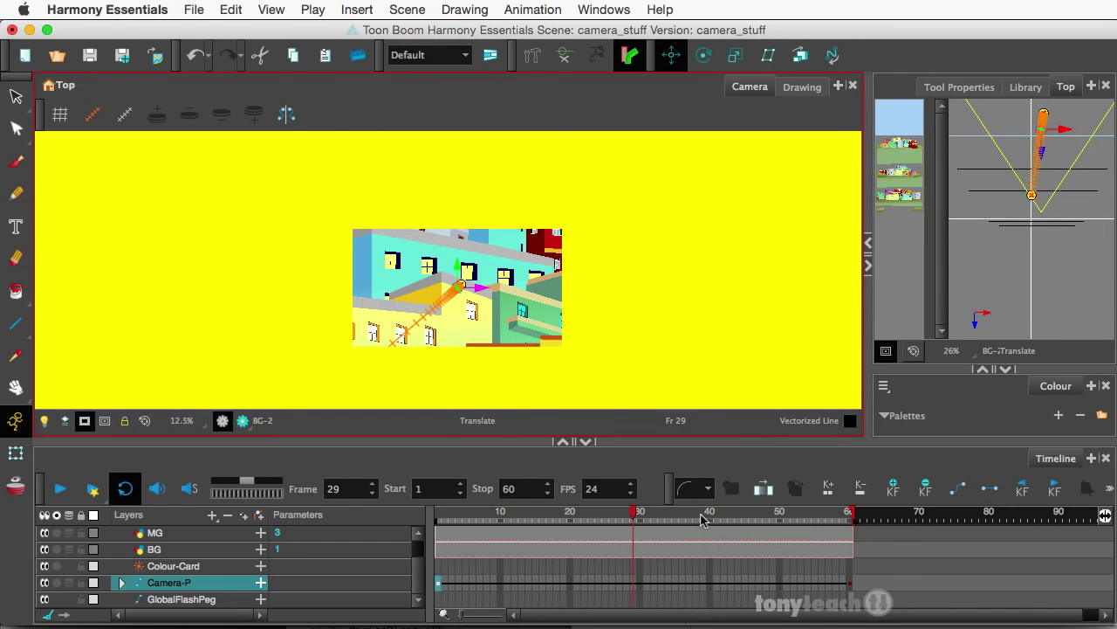
{"action": "left_click", "coordinate": [627, 515]}
{"action": "left_click_drag", "start_coordinate": [627, 515], "coordinate": [552, 528]}
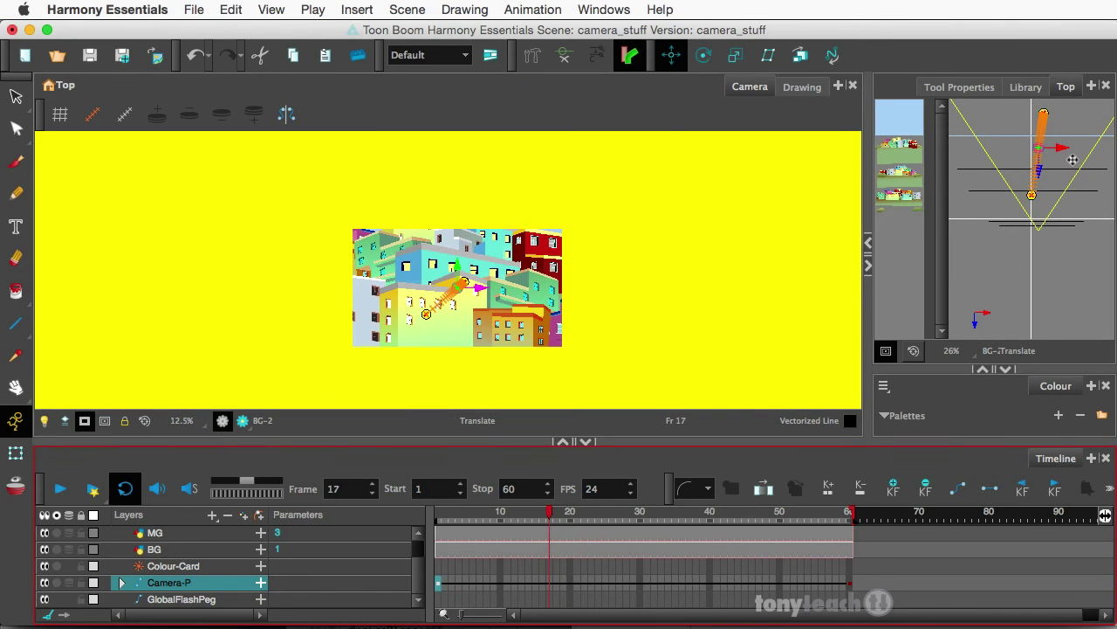
{"action": "left_click_drag", "start_coordinate": [1062, 148], "coordinate": [1031, 150]}
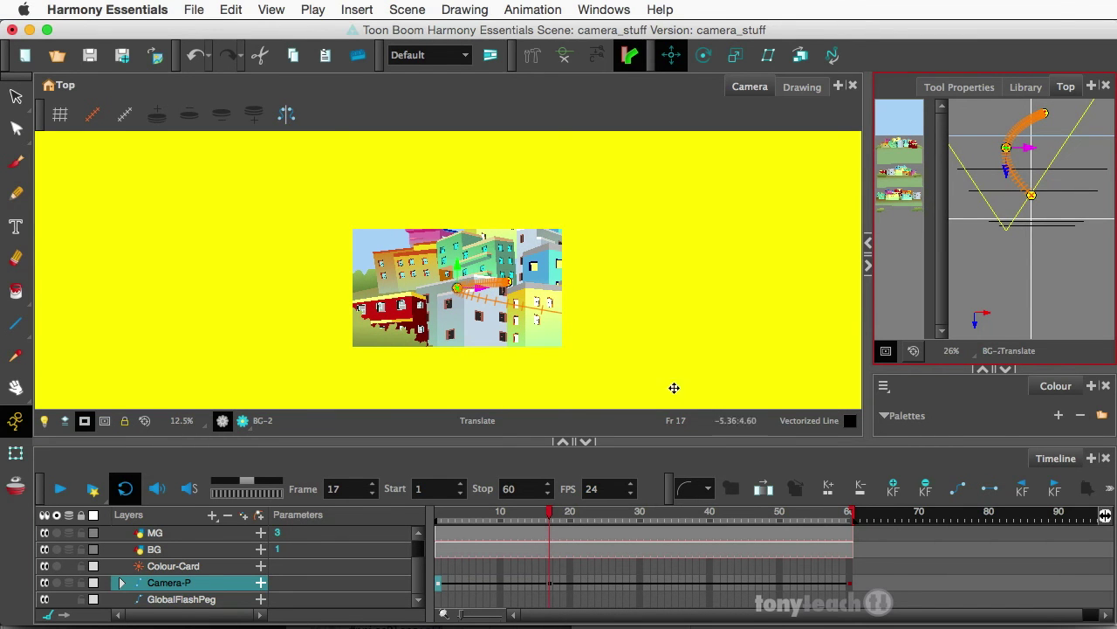
{"action": "left_click_drag", "start_coordinate": [553, 516], "coordinate": [440, 524]}
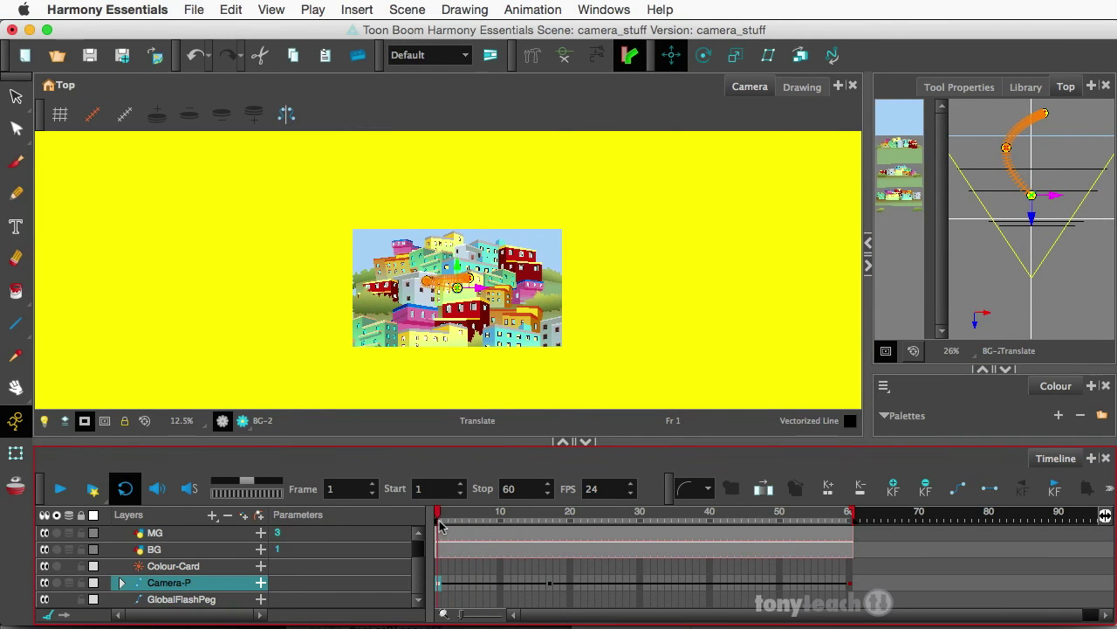
Nudge the camera right and closer to the buildings in the Top view, then review the first frames.
{"action": "left_click", "coordinate": [1031, 216]}
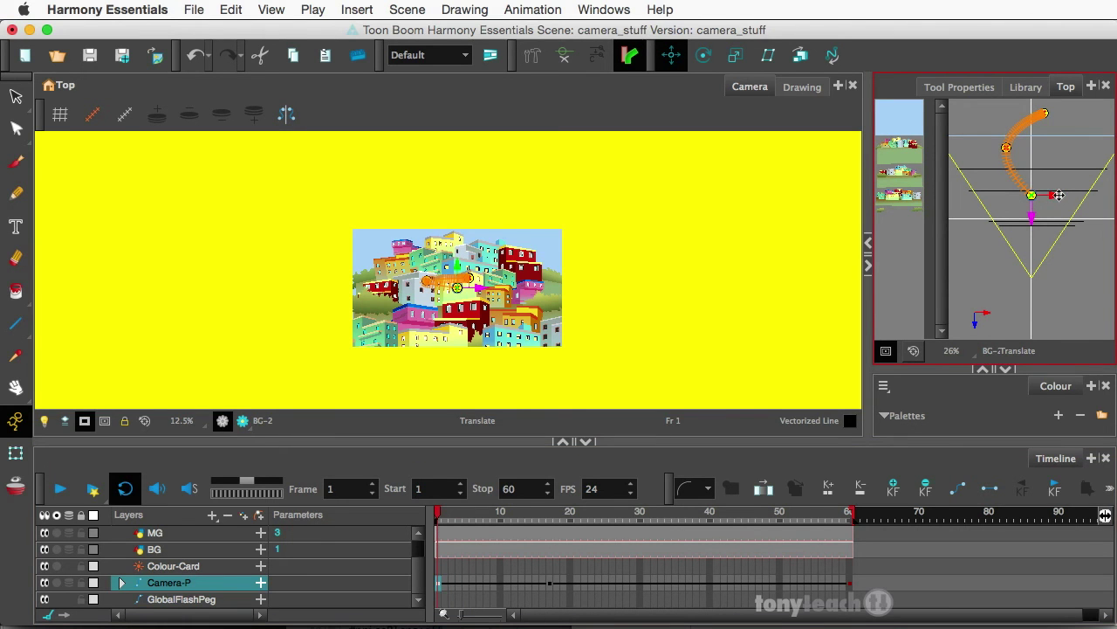
{"action": "left_click_drag", "start_coordinate": [1061, 195], "coordinate": [1061, 195]}
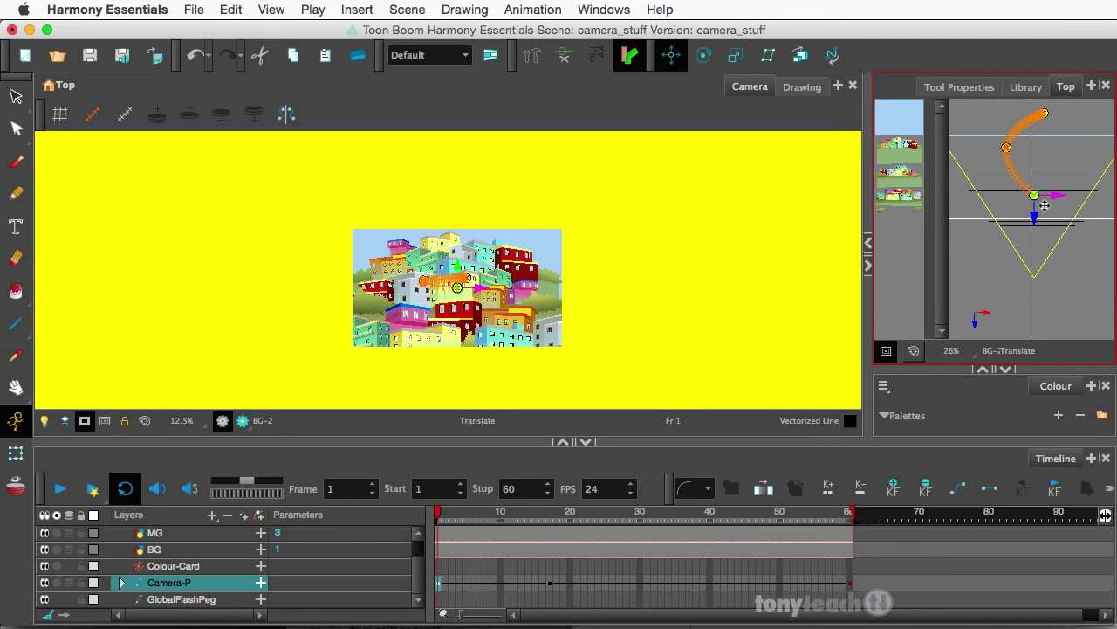
{"action": "left_click_drag", "start_coordinate": [1034, 214], "coordinate": [1033, 210]}
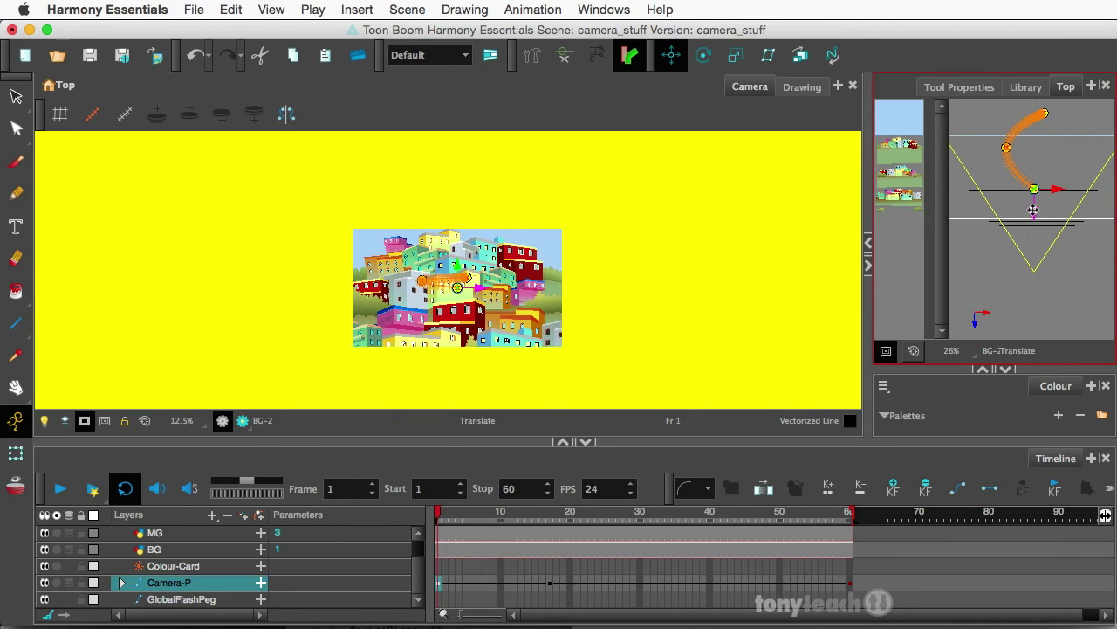
{"action": "left_click_drag", "start_coordinate": [441, 521], "coordinate": [423, 547]}
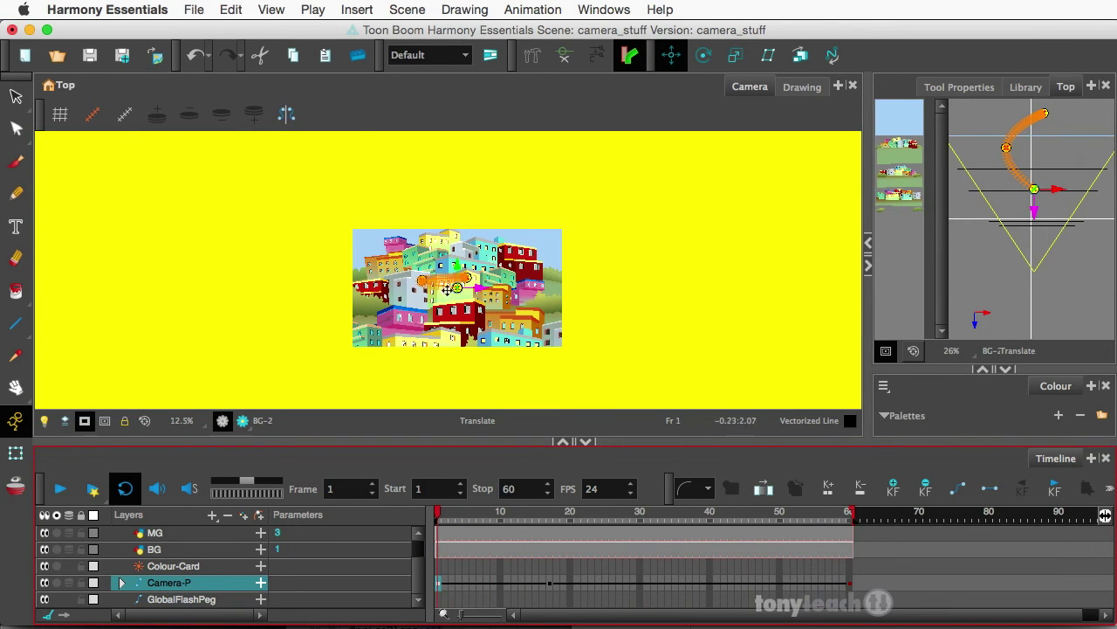
Shift the starting framing over the buildings in the Camera view and review the move to frame 15.
{"action": "left_click", "coordinate": [456, 262]}
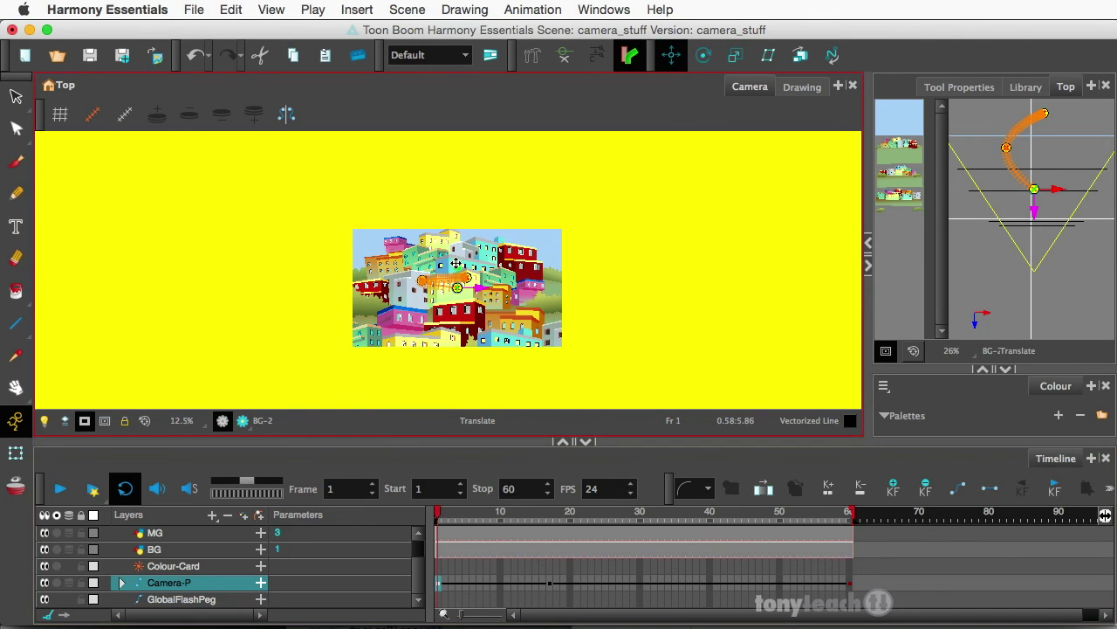
{"action": "left_click_drag", "start_coordinate": [455, 264], "coordinate": [456, 267]}
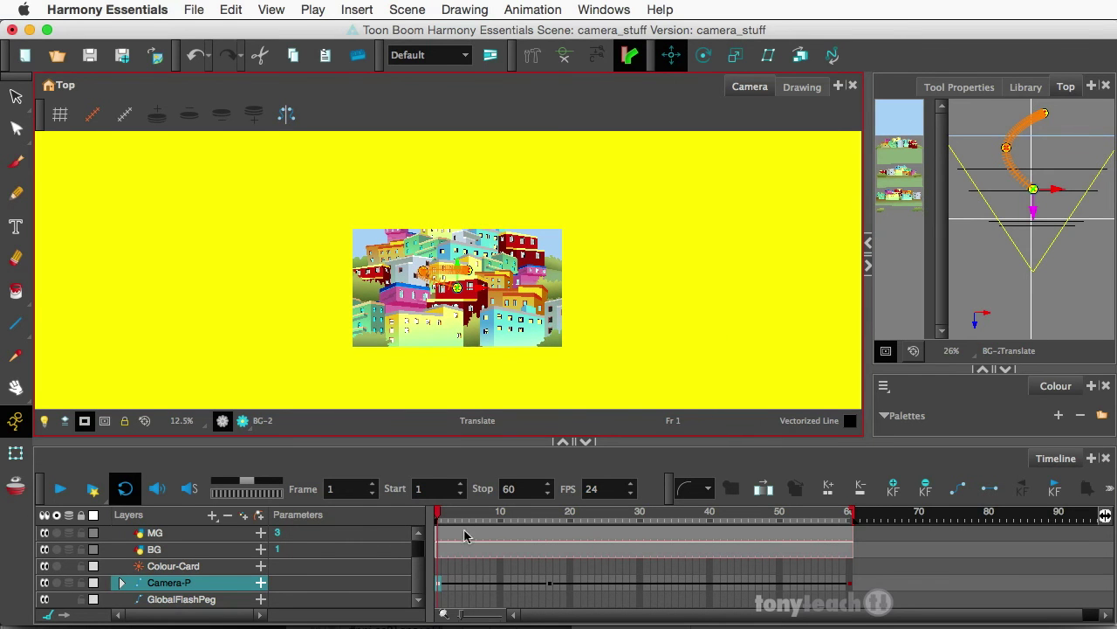
{"action": "left_click_drag", "start_coordinate": [439, 517], "coordinate": [848, 547]}
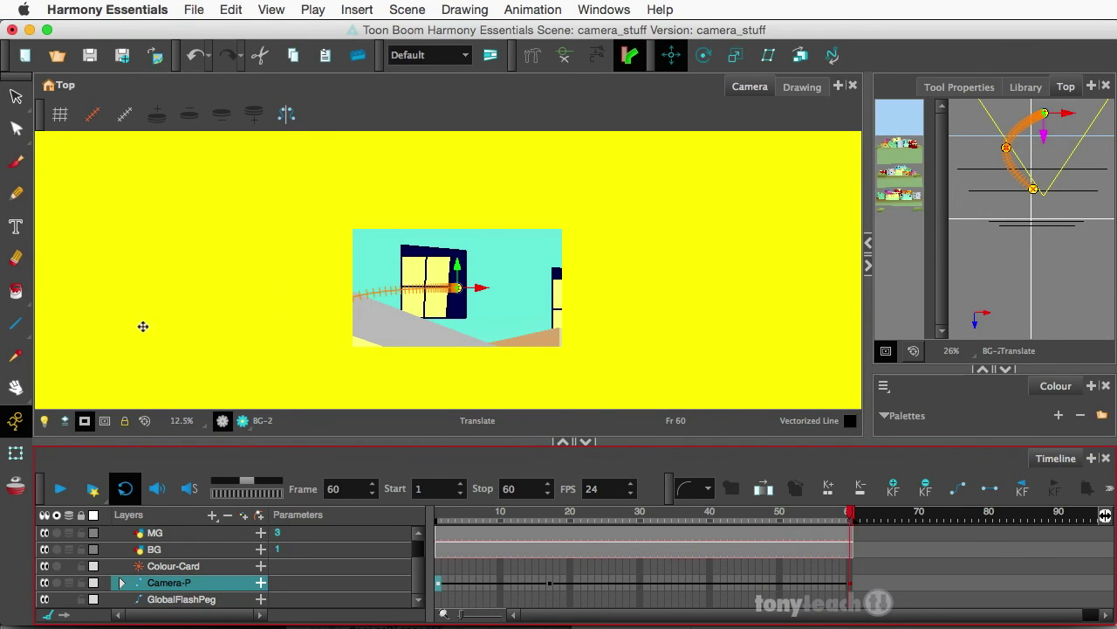
Switch back to the Select tool to put away the transform handles.
{"action": "left_click", "coordinate": [15, 97]}
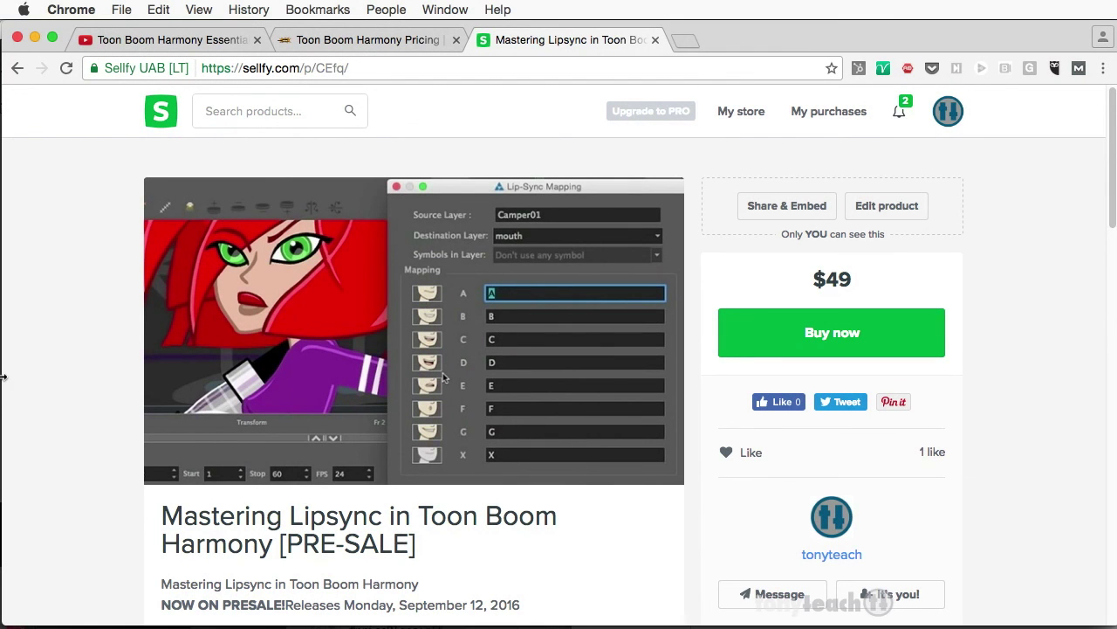
{"action": "scroll", "coordinate": [4, 384], "scroll_direction": "down", "scroll_amount": 5}
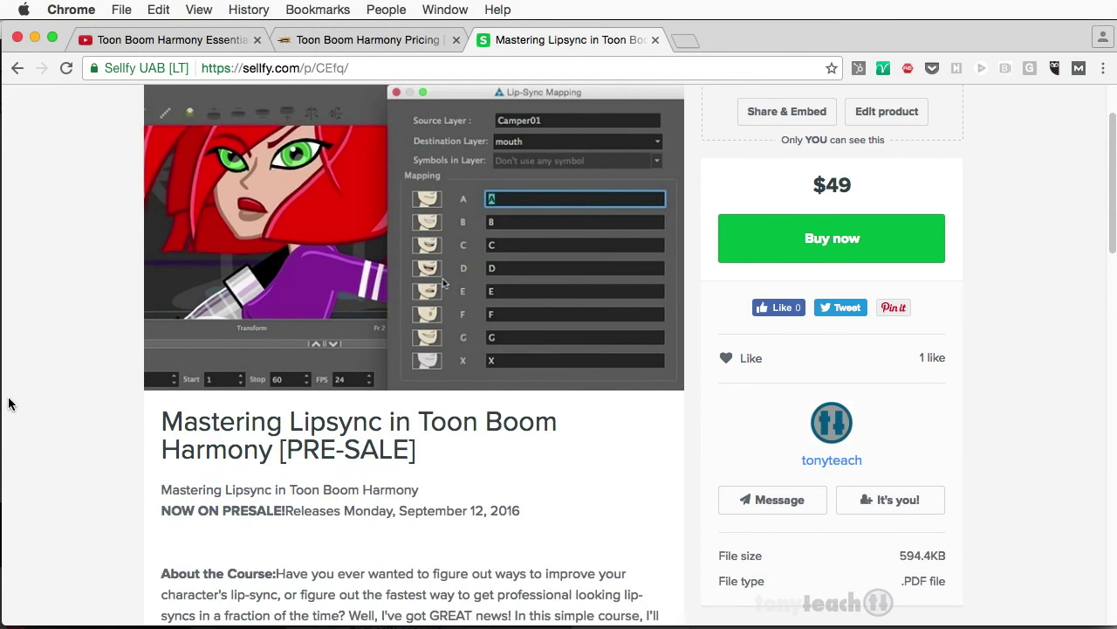
{"action": "scroll", "coordinate": [15, 406], "scroll_direction": "down", "scroll_amount": 3}
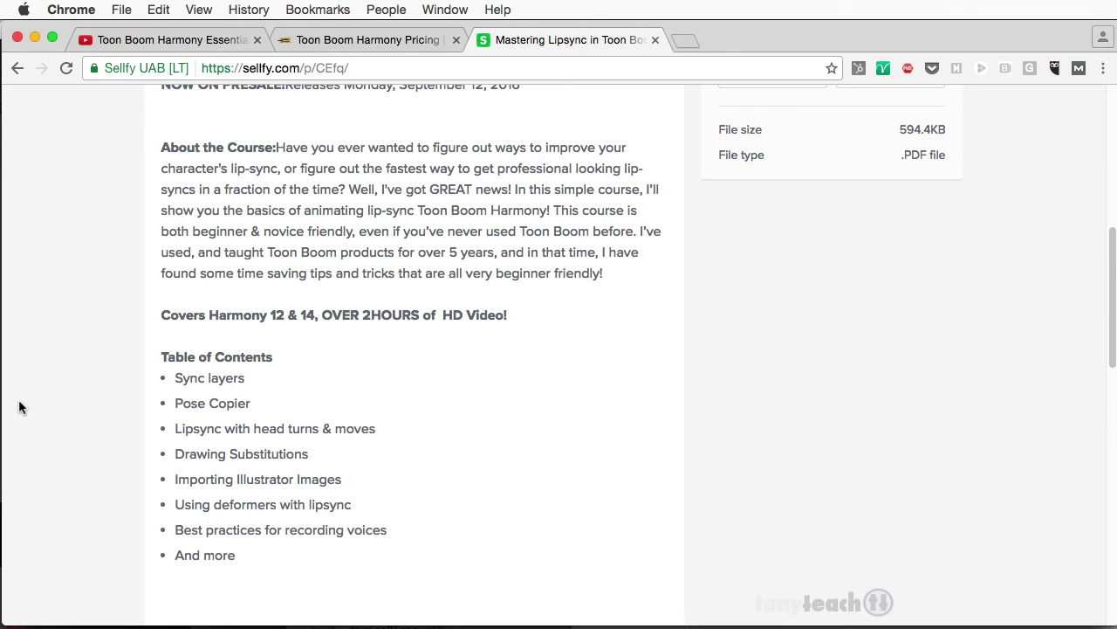
{"action": "scroll", "coordinate": [19, 407], "scroll_direction": "up", "scroll_amount": 1}
{"action": "scroll", "coordinate": [19, 407], "scroll_direction": "up", "scroll_amount": 3}
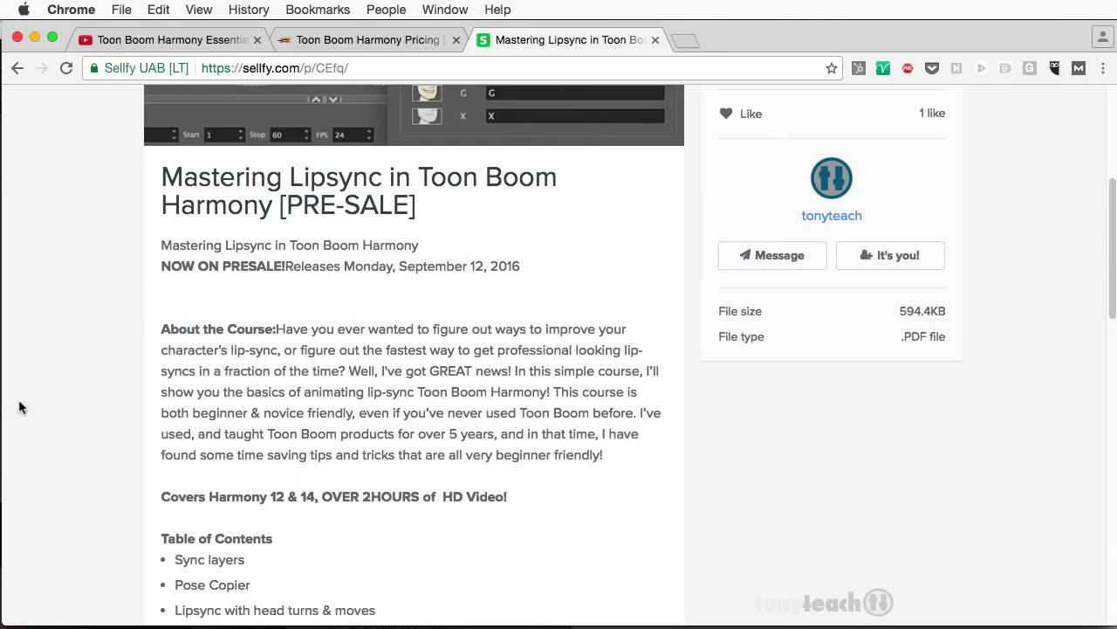
{"action": "scroll", "coordinate": [19, 407], "scroll_direction": "up", "scroll_amount": 6}
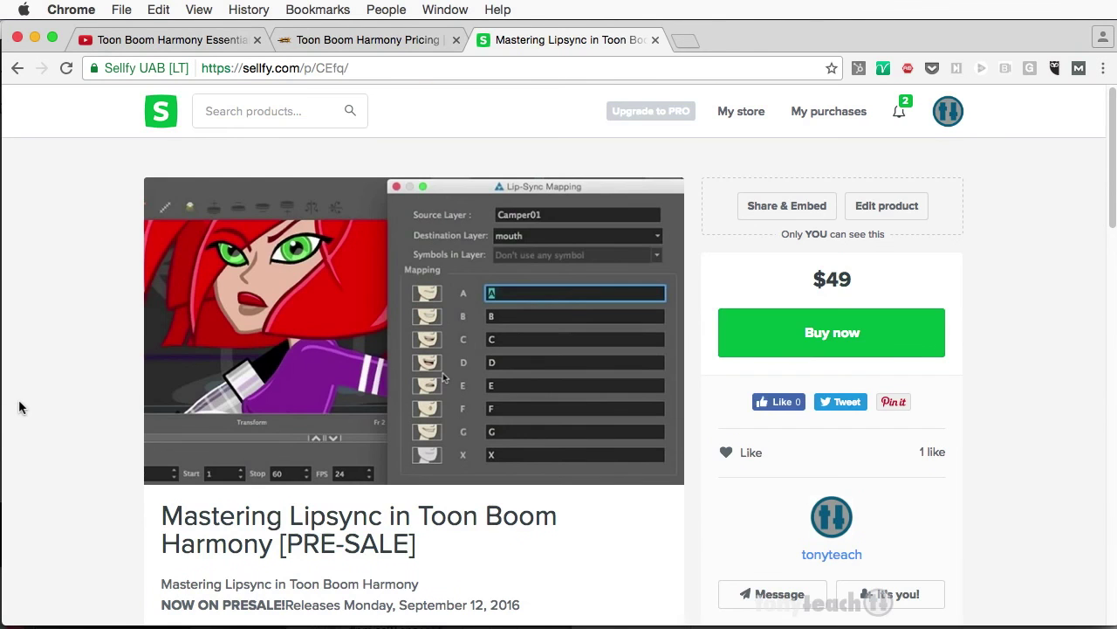